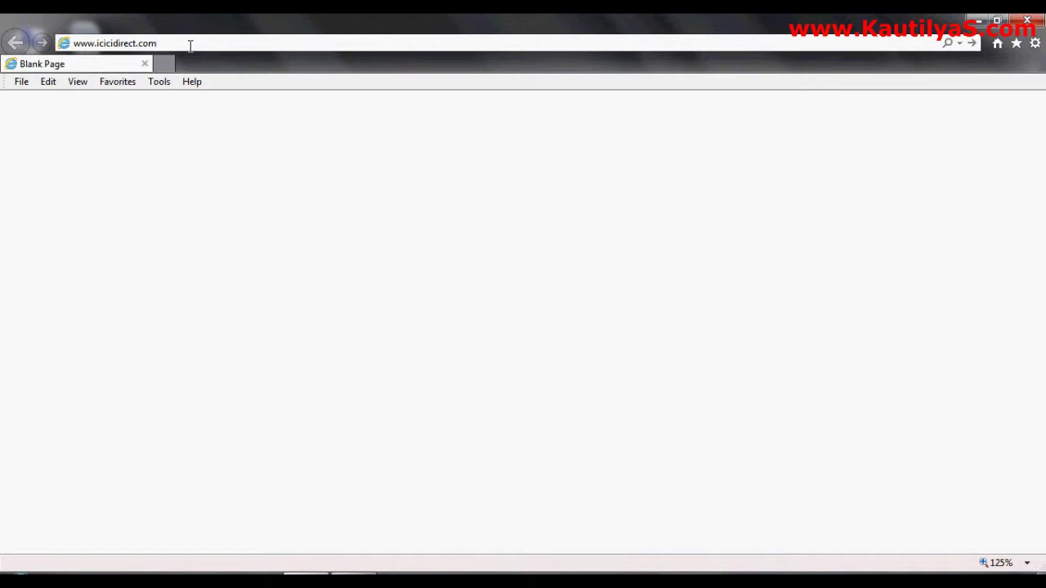
Load icicidirect.com and go to its Do Your Research overview page
key(Return)
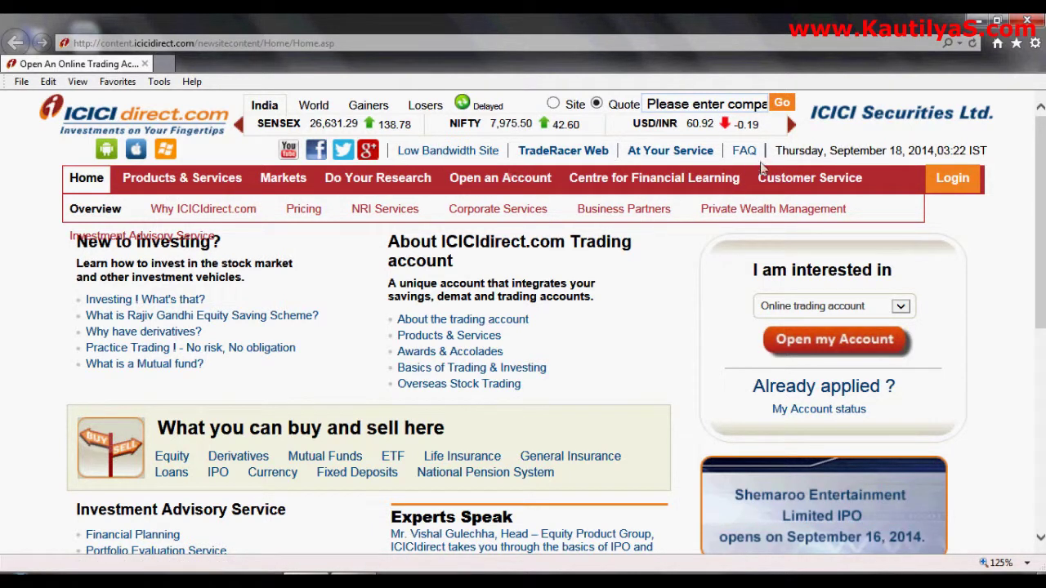
click(375, 187)
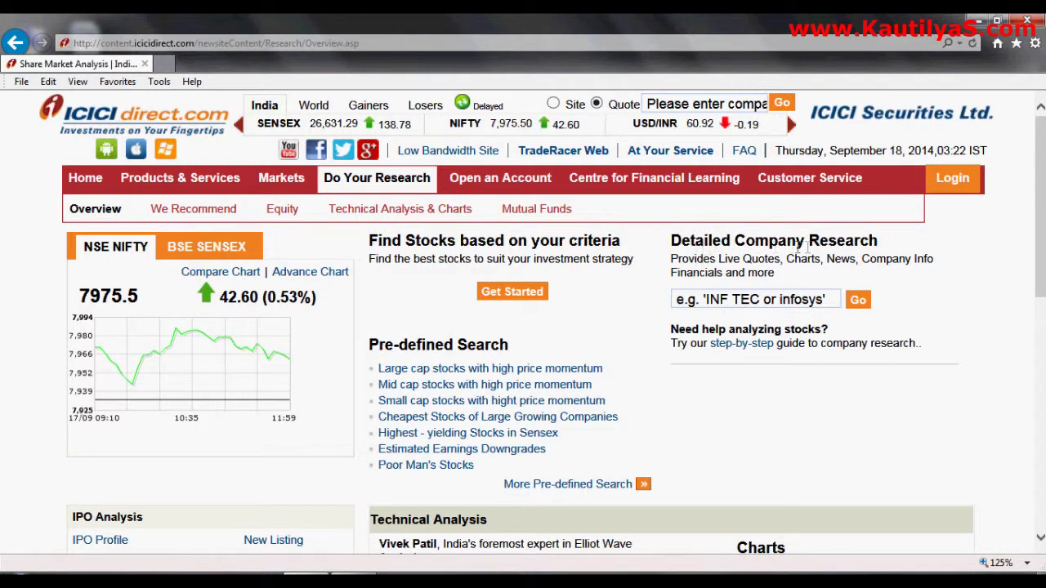
Search Detailed Company Research for TCS and pick Tata Consultancy Services Ltd
click(769, 301)
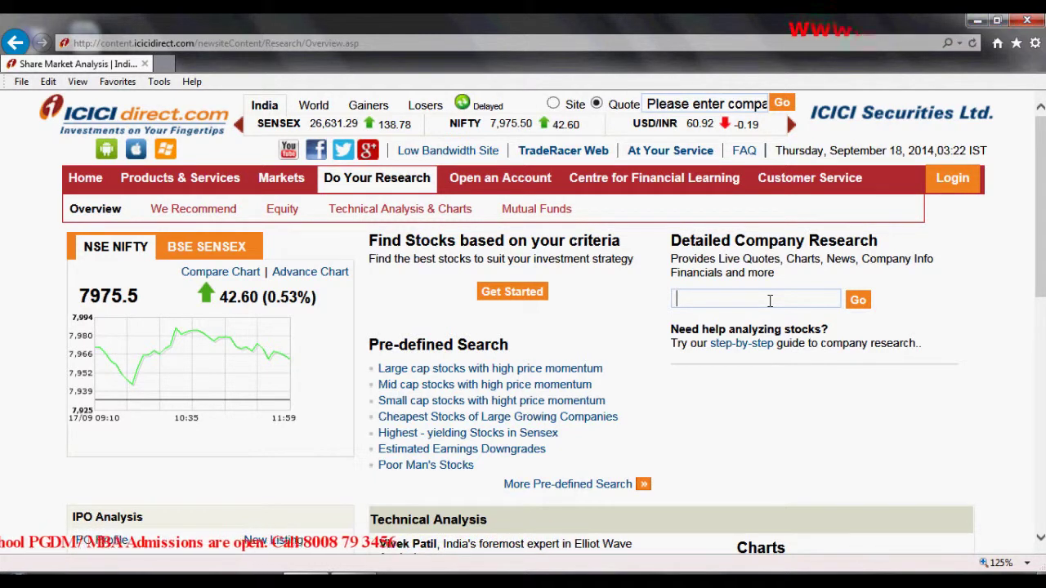
text(T)
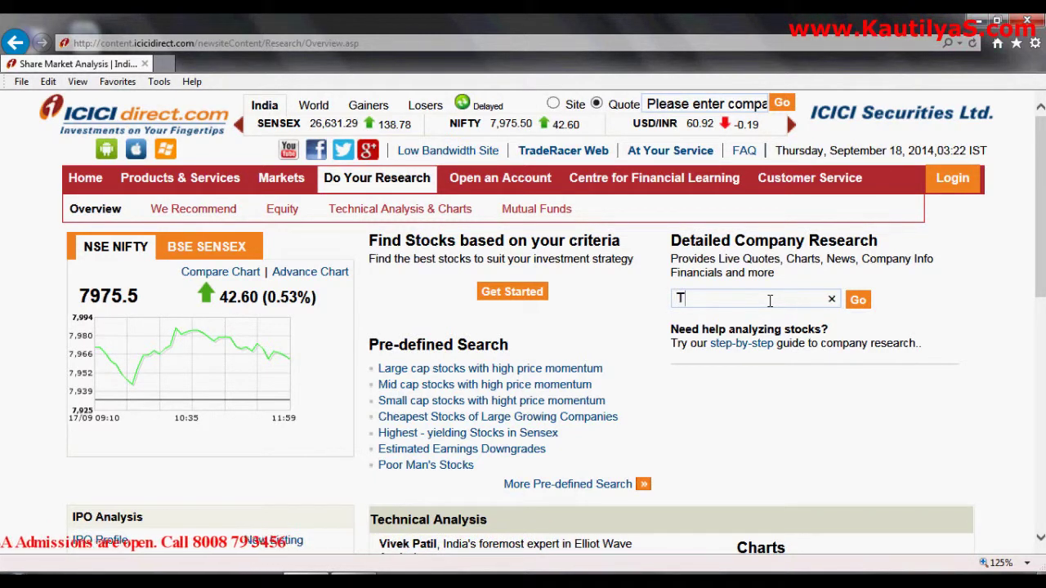
text(CS)
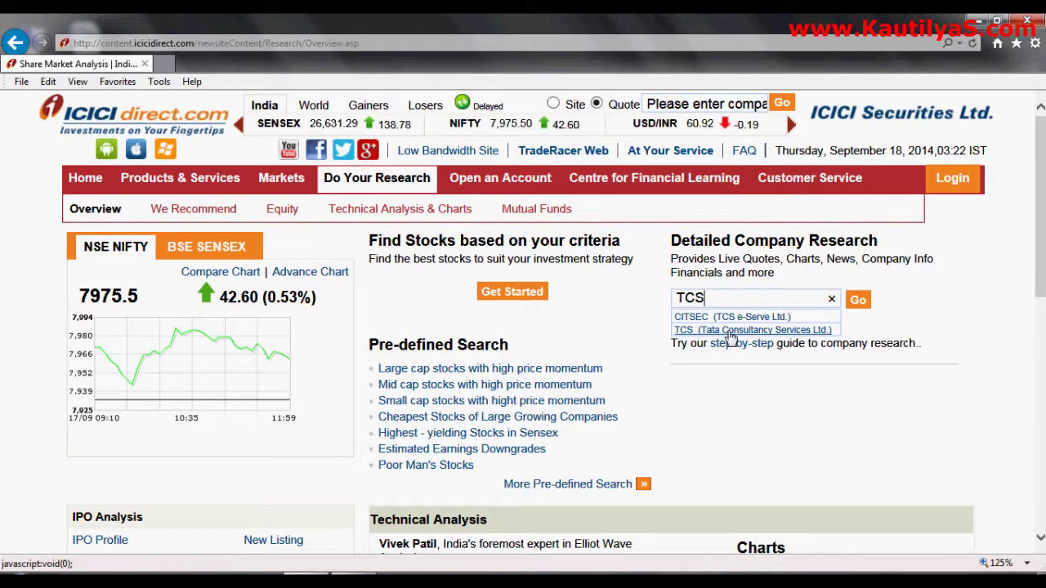
click(730, 331)
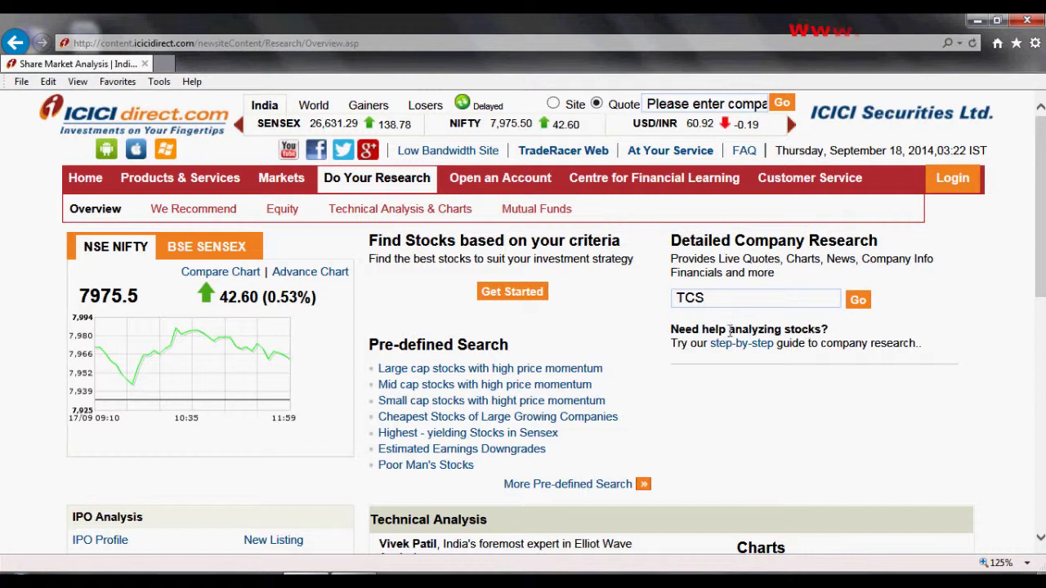
Run the TCS lookup and scroll through its intraday NSE Technical Chart page
click(857, 301)
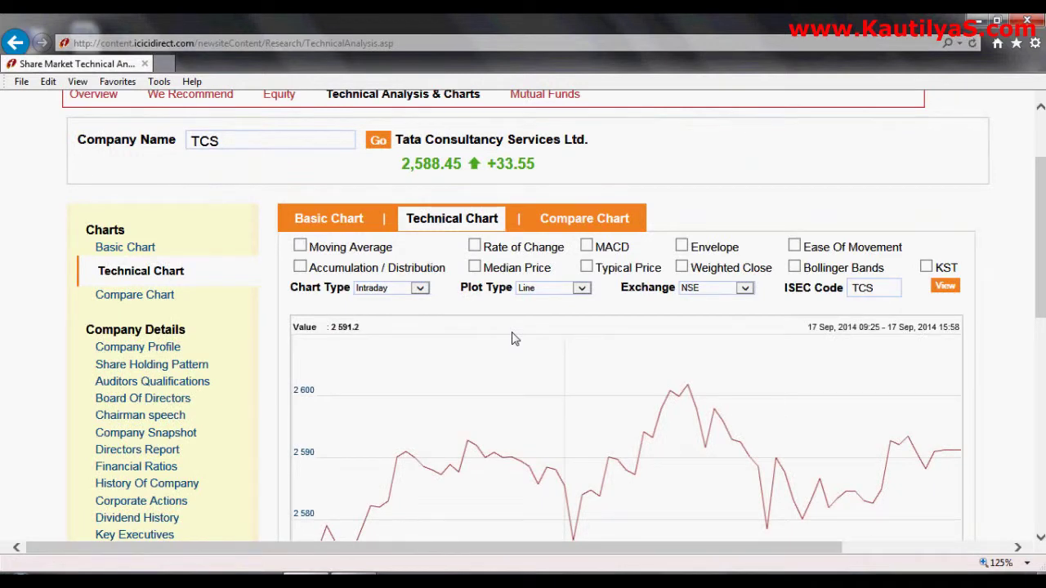
scroll(515, 339, up, 2)
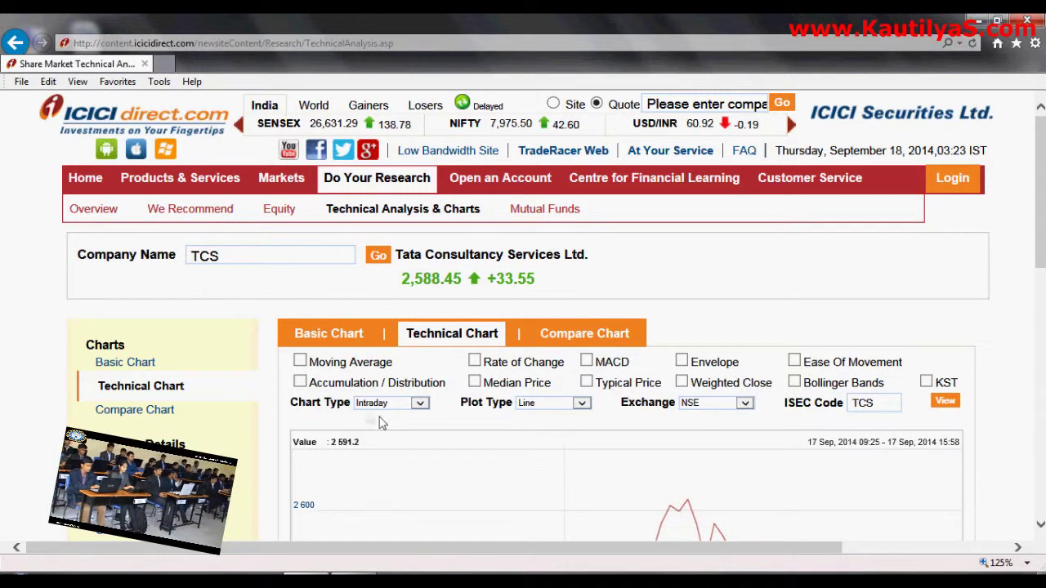
scroll(234, 338, down, 3)
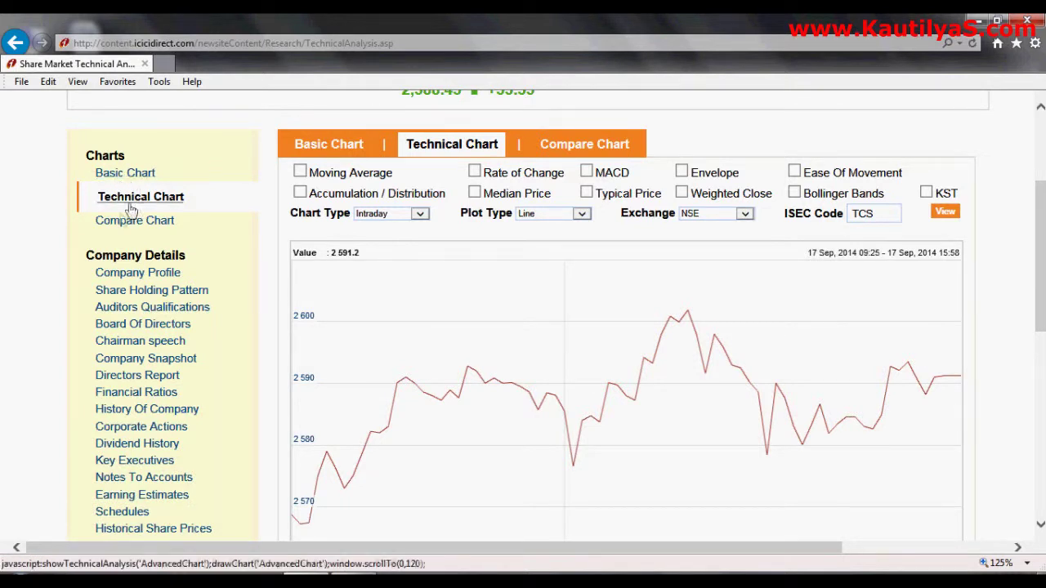
scroll(208, 275, down, 2)
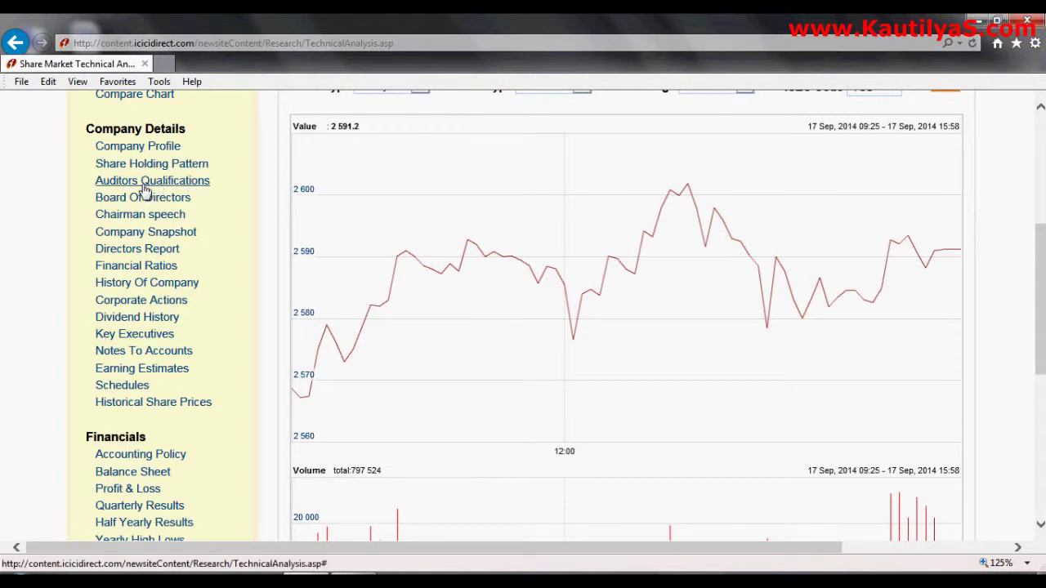
Show TCS's Key Financial Ratios for 2009/03–2014/03 and scroll through every section
click(131, 268)
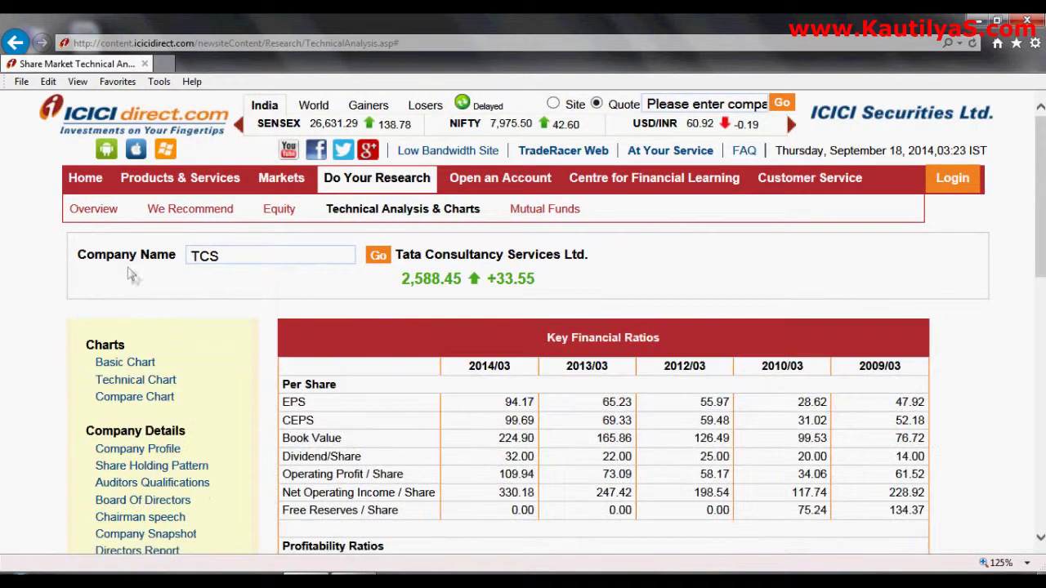
scroll(211, 281, down, 2)
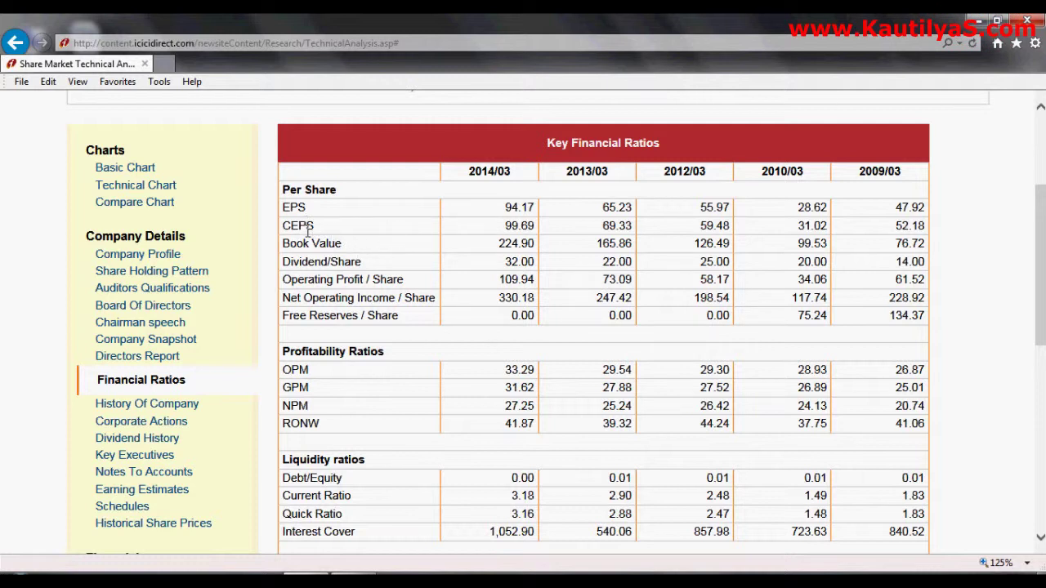
scroll(326, 280, down, 1)
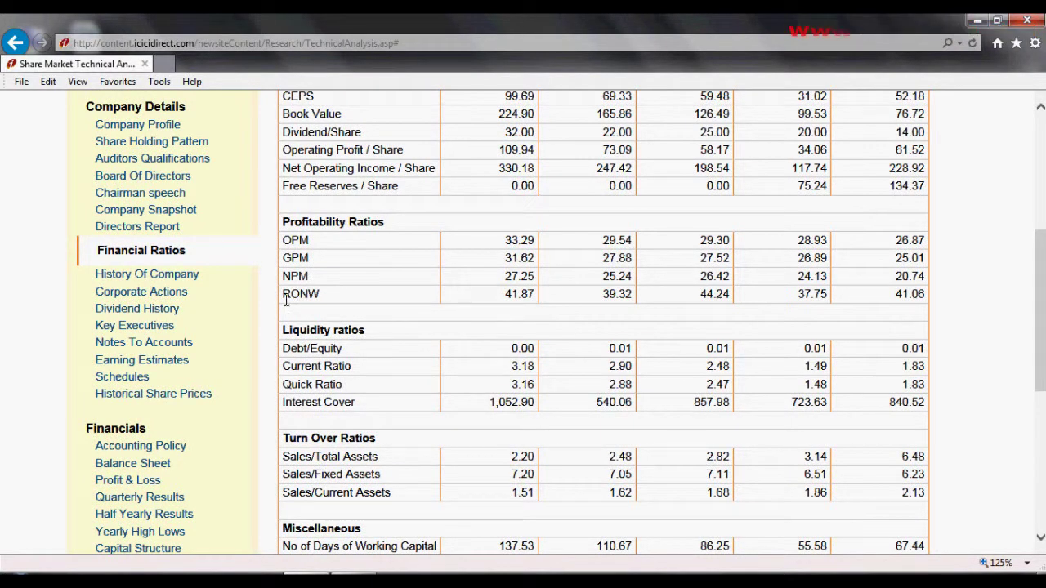
scroll(357, 305, down, 1)
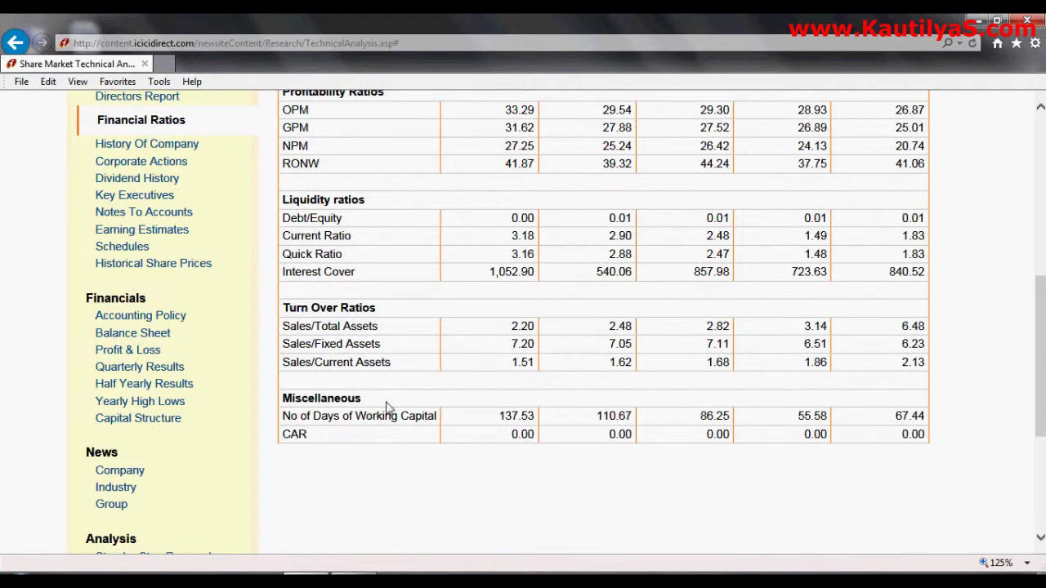
scroll(388, 404, up, 3)
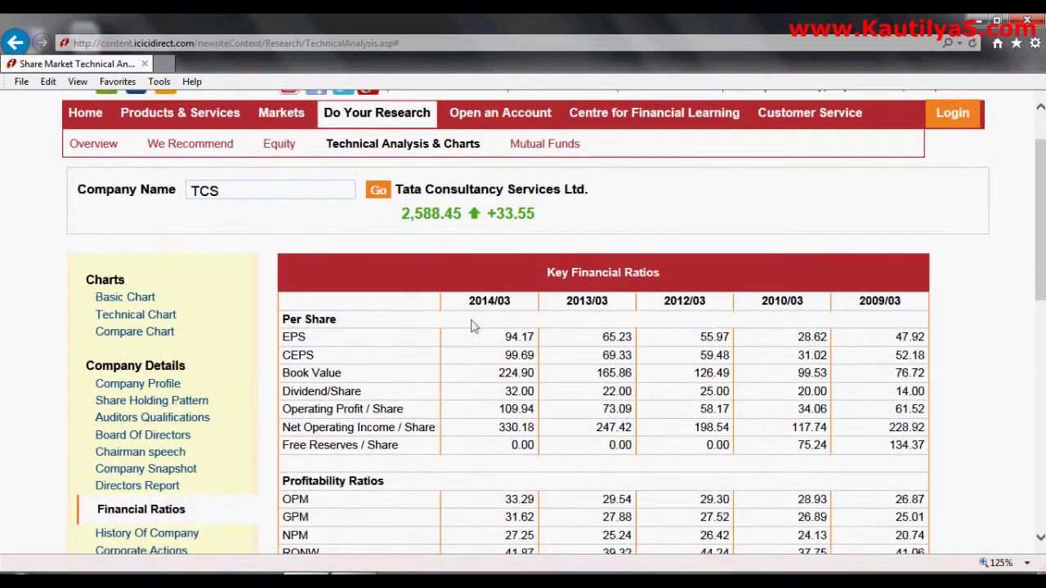
scroll(471, 326, down, 1)
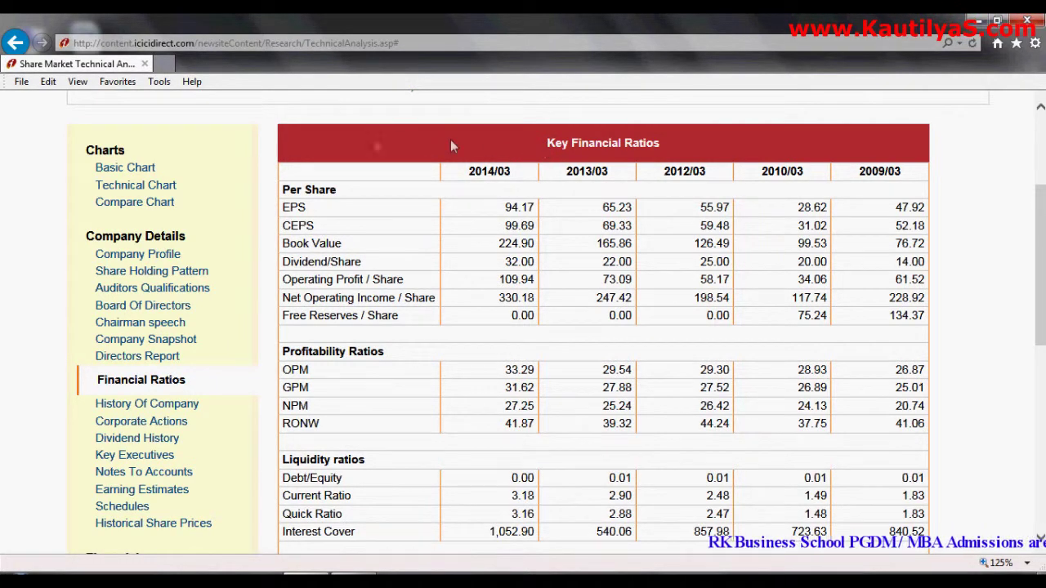
Copy the whole Key Financial Ratios table and launch a blank Excel 2007 workbook
drag(534, 142, 936, 427)
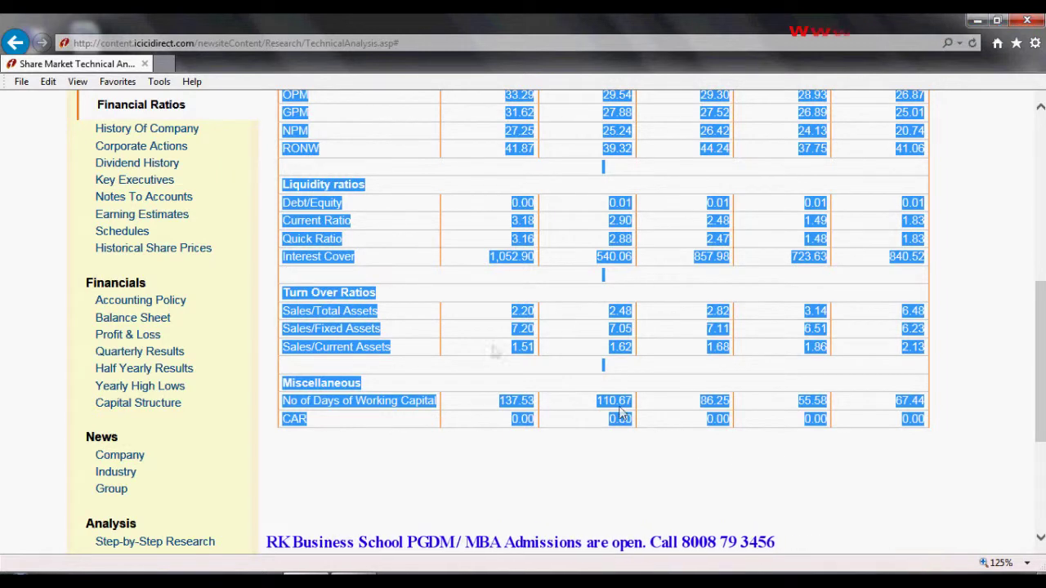
right_click(331, 218)
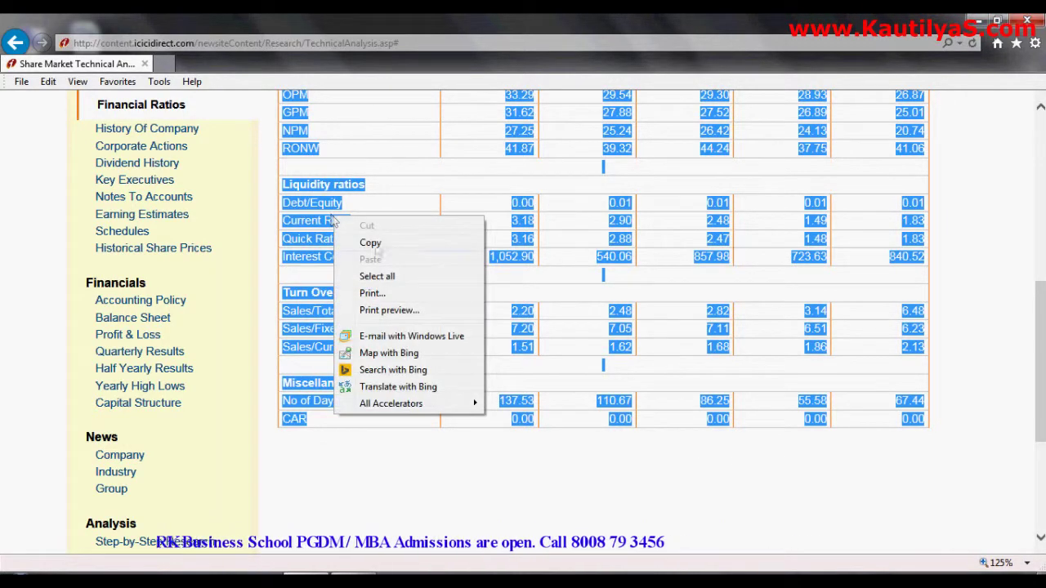
click(369, 243)
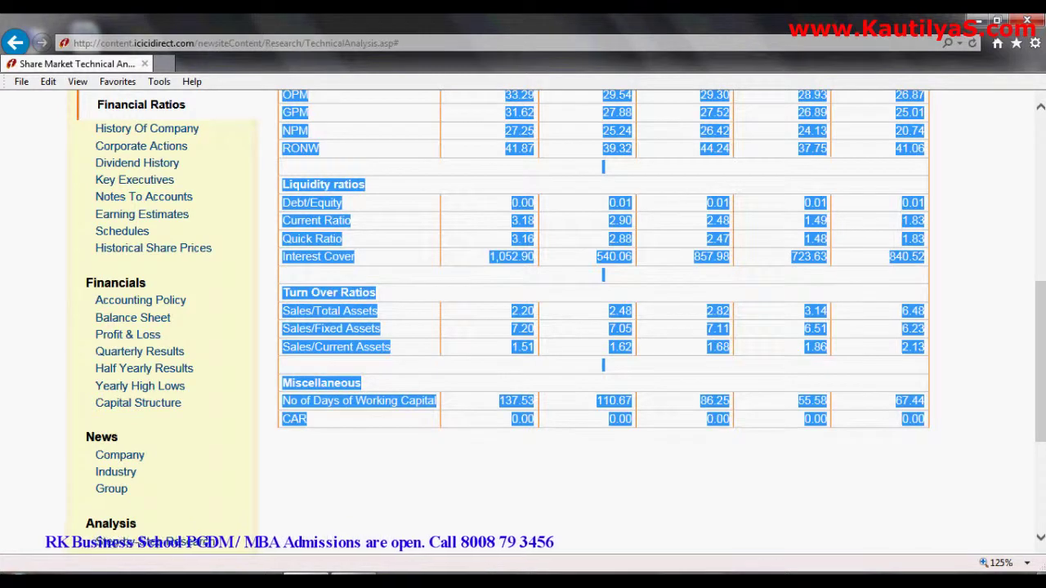
key(super)
click(24, 86)
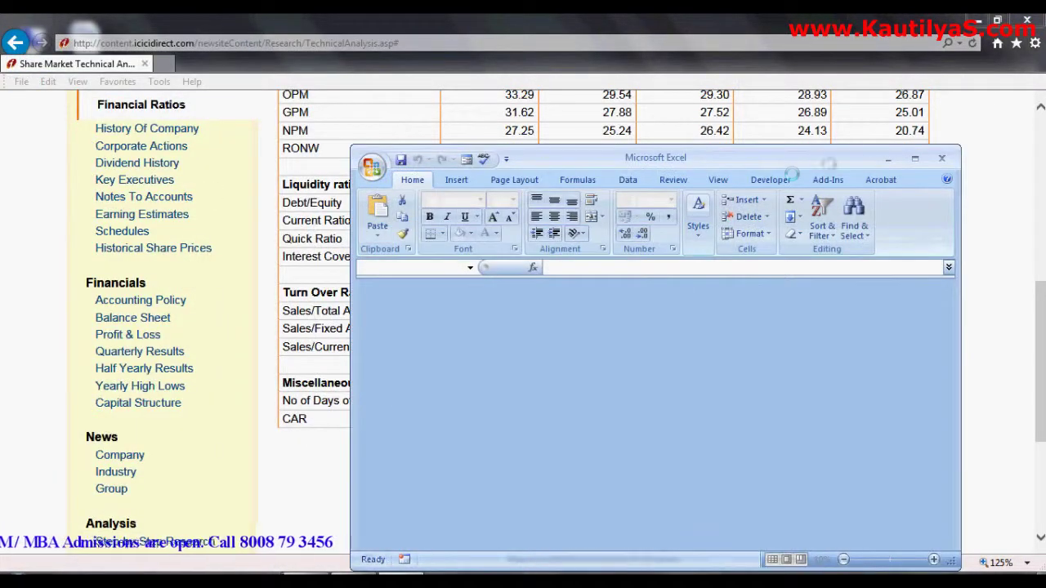
Maximize Excel, paste the ratios table at Sheet1 A1, then go back to the browser
click(914, 158)
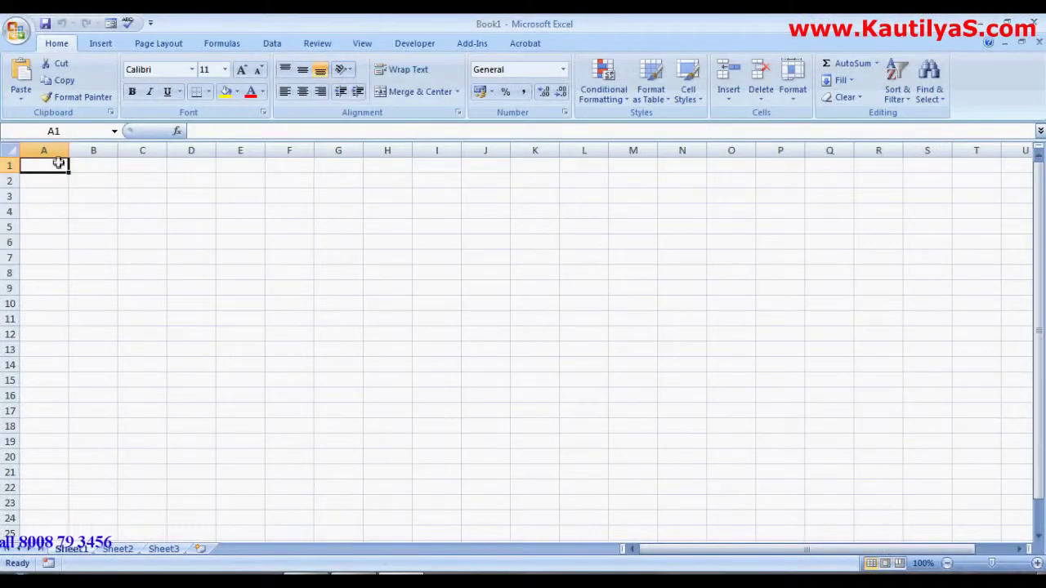
right_click(55, 166)
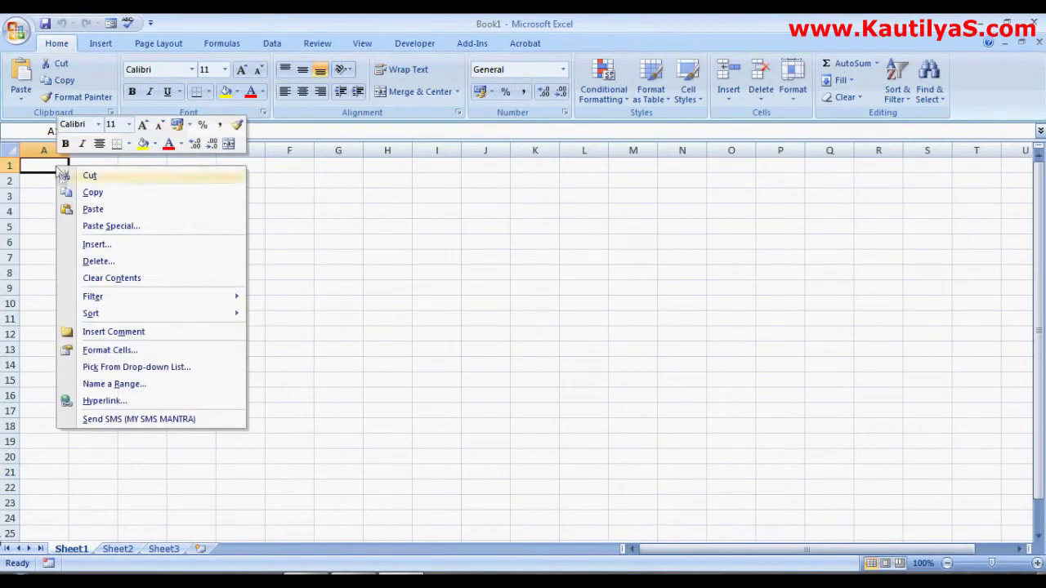
click(92, 207)
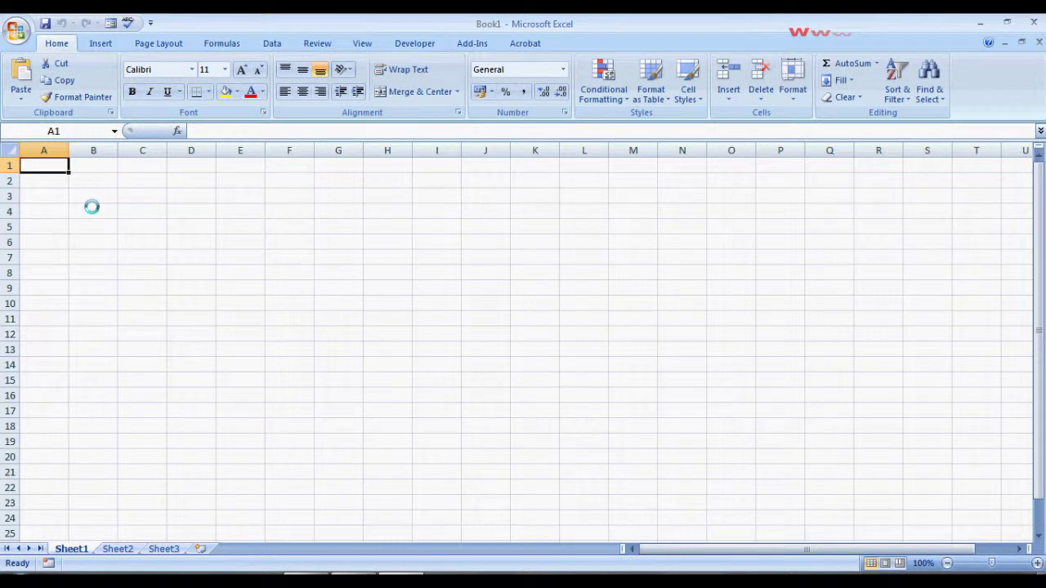
click(467, 286)
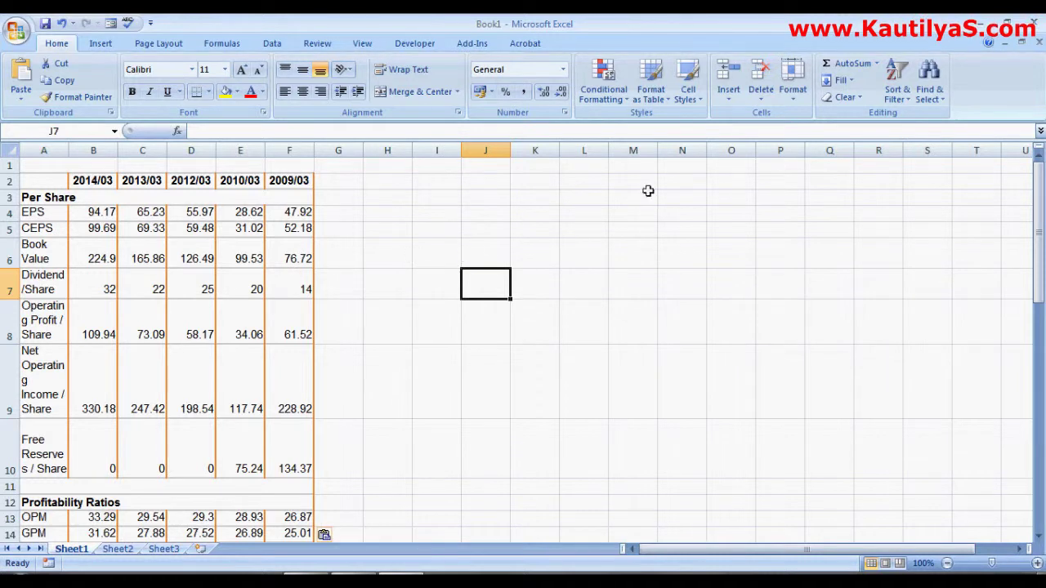
click(992, 24)
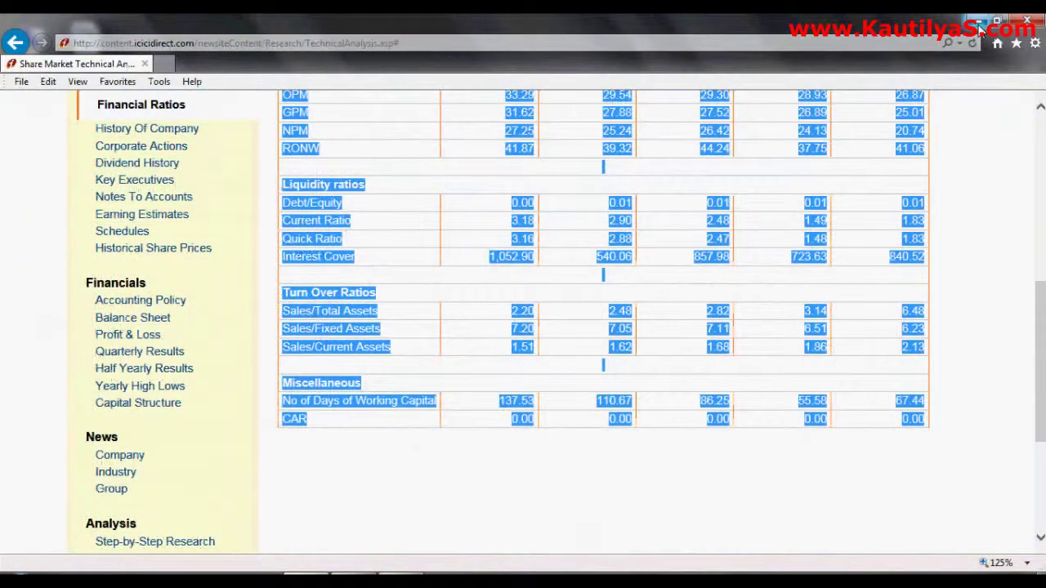
Review TCS's Balance Sheet table, then open its Profit and Loss page
click(525, 482)
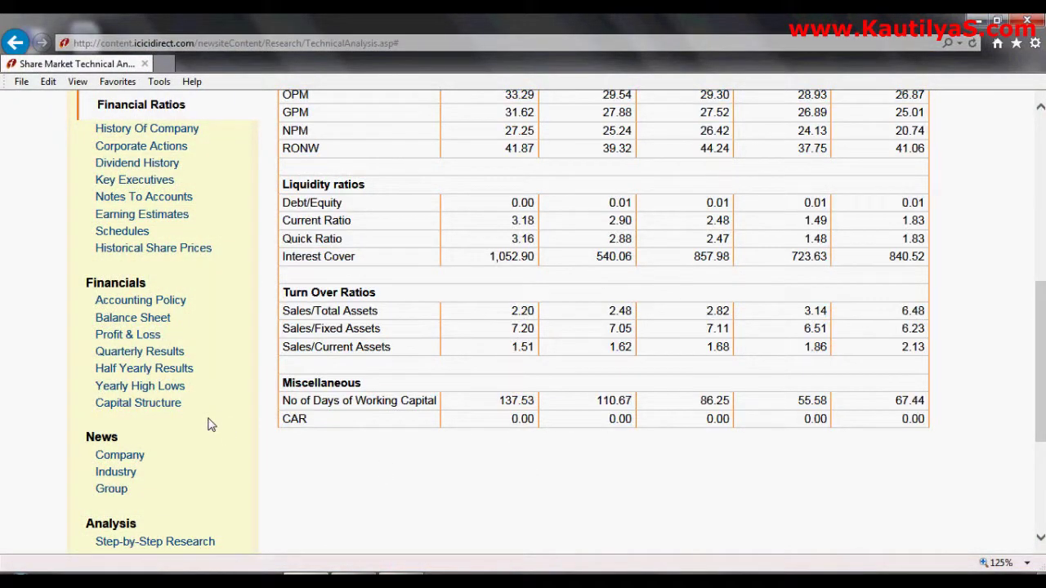
scroll(208, 378, up, 3)
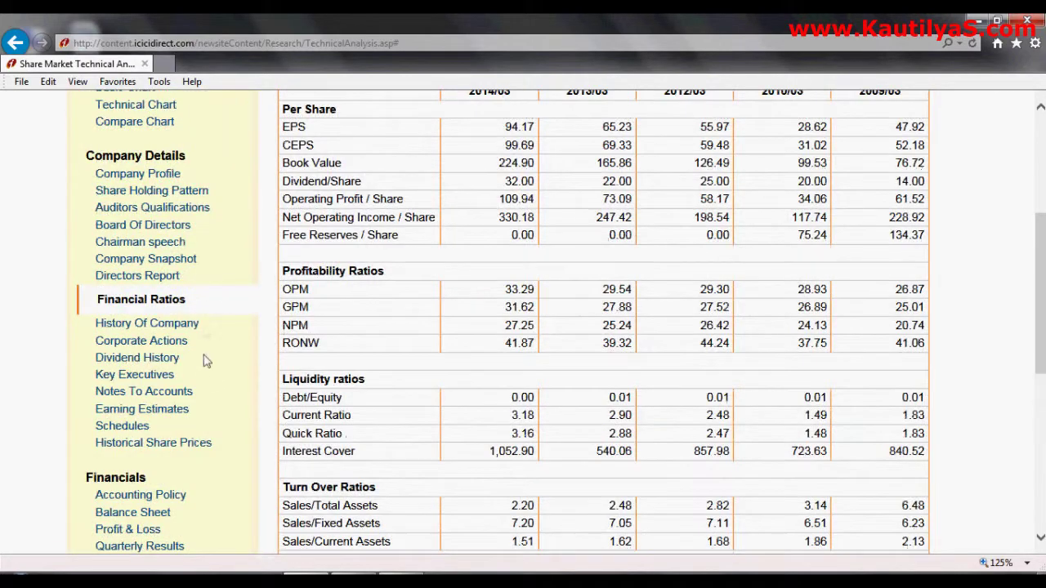
scroll(225, 304, down, 1)
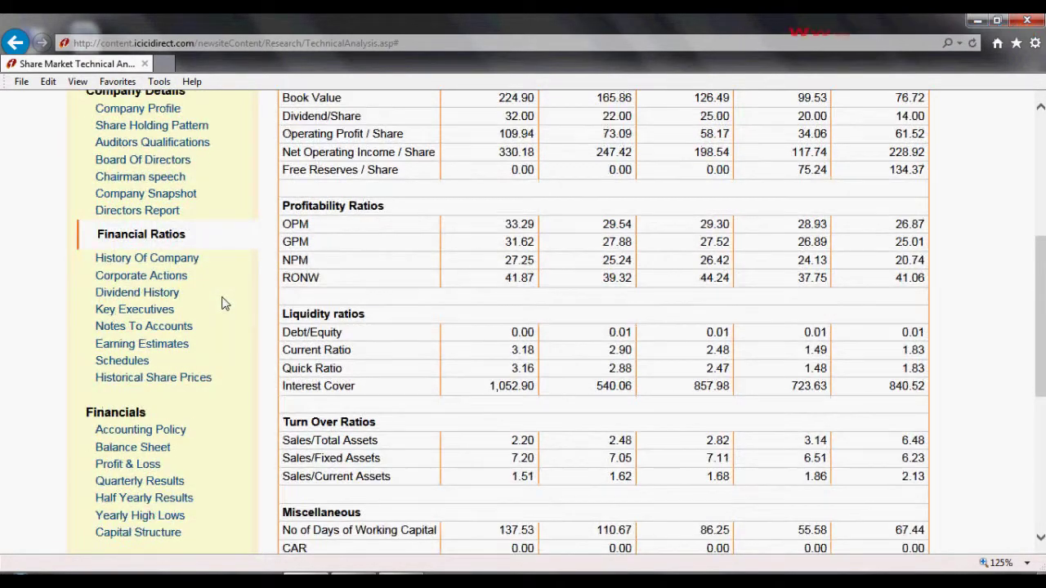
scroll(226, 303, down, 3)
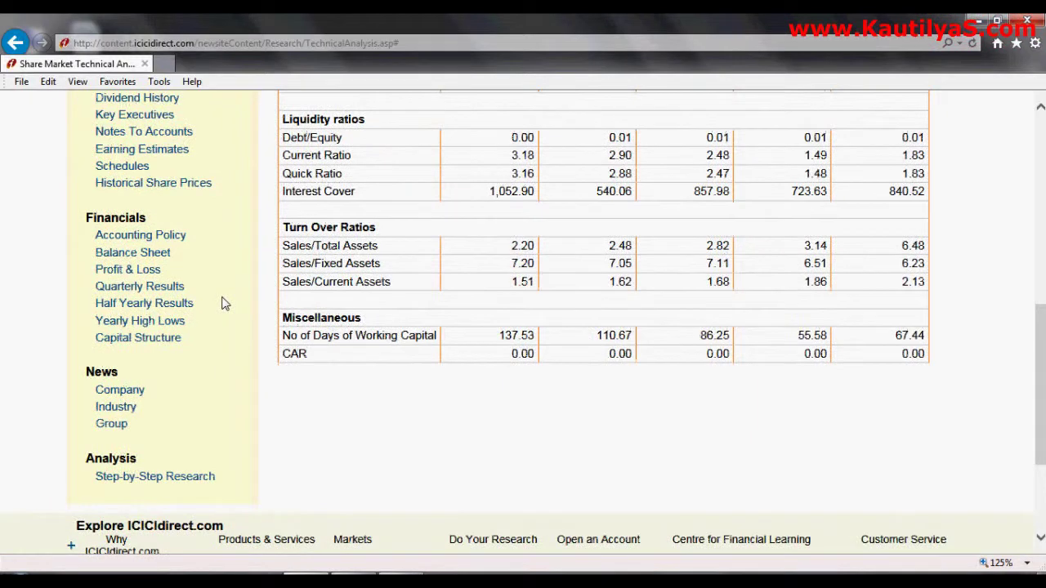
click(143, 260)
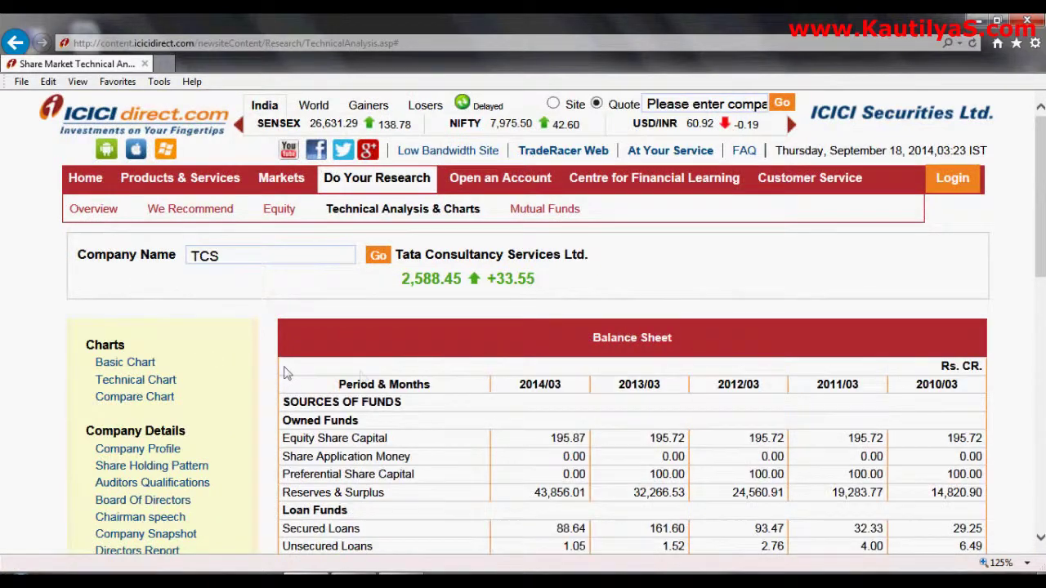
scroll(400, 378, down, 3)
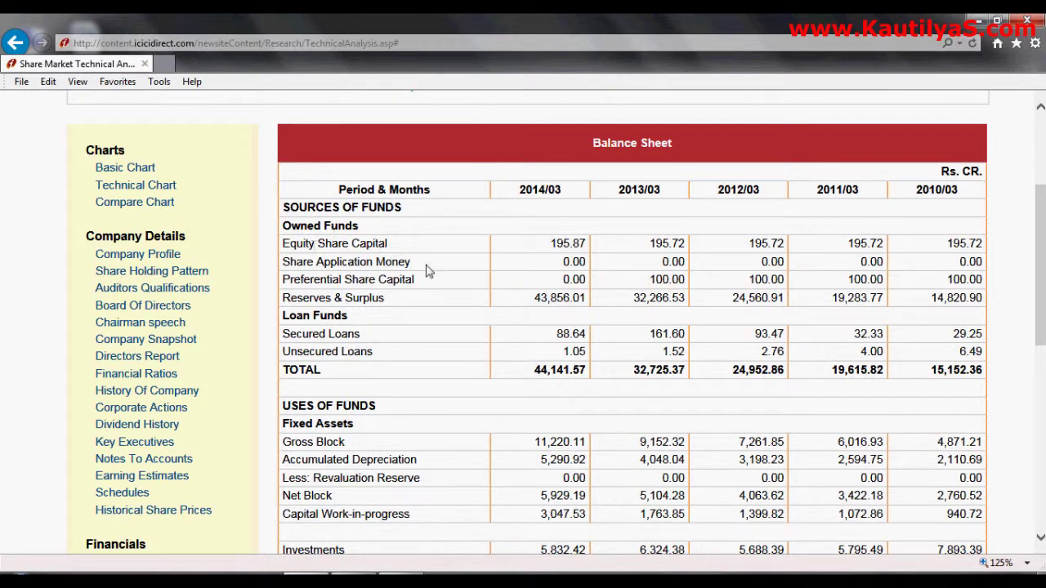
scroll(424, 271, down, 5)
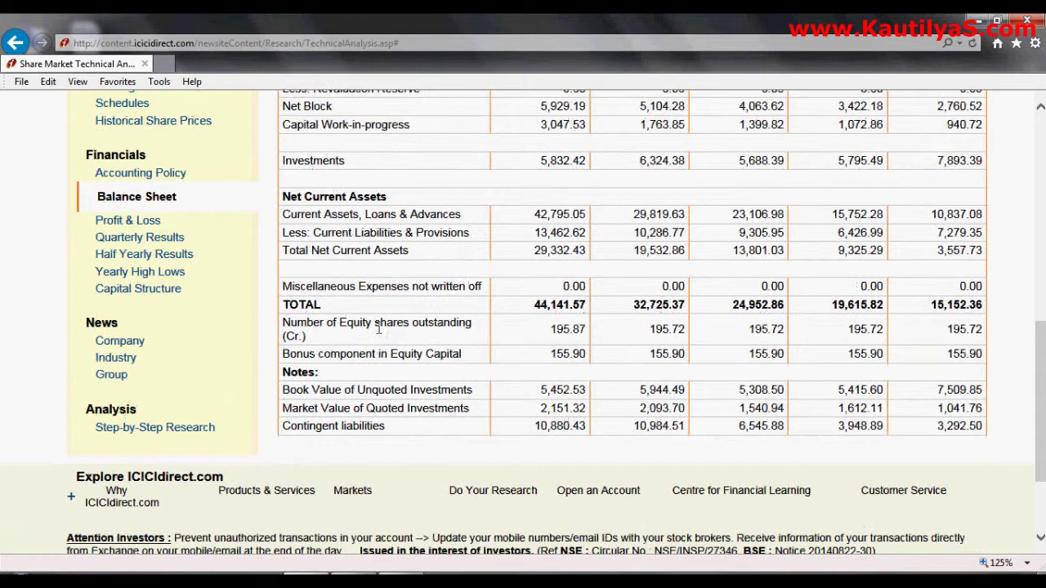
scroll(377, 327, up, 1)
click(126, 286)
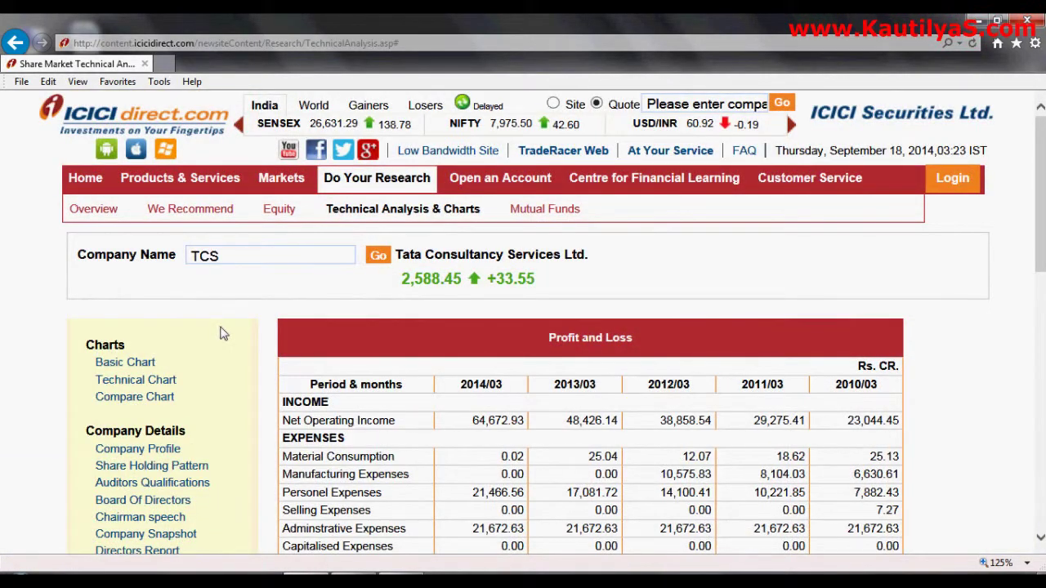
Select the Profit and Loss table from its heading to Retained Earnings and copy it
scroll(441, 333, down, 3)
scroll(565, 396, down, 5)
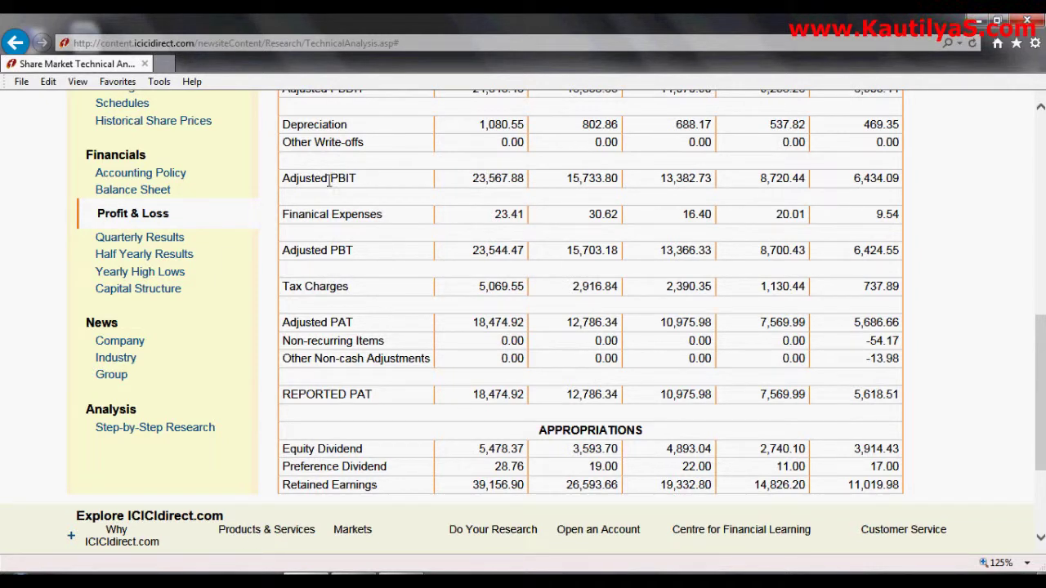
scroll(384, 166, up, 10)
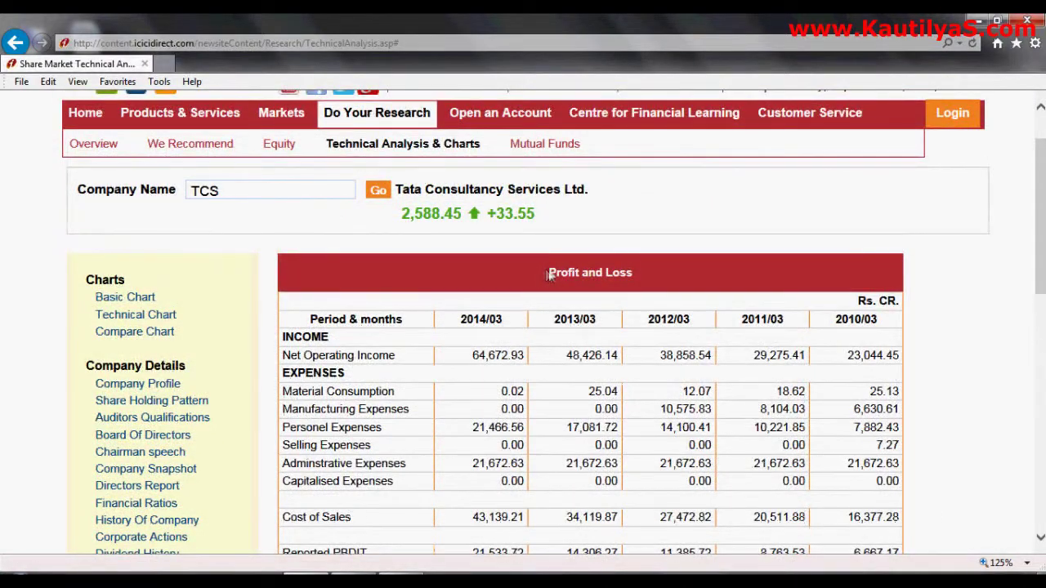
drag(549, 276, 906, 321)
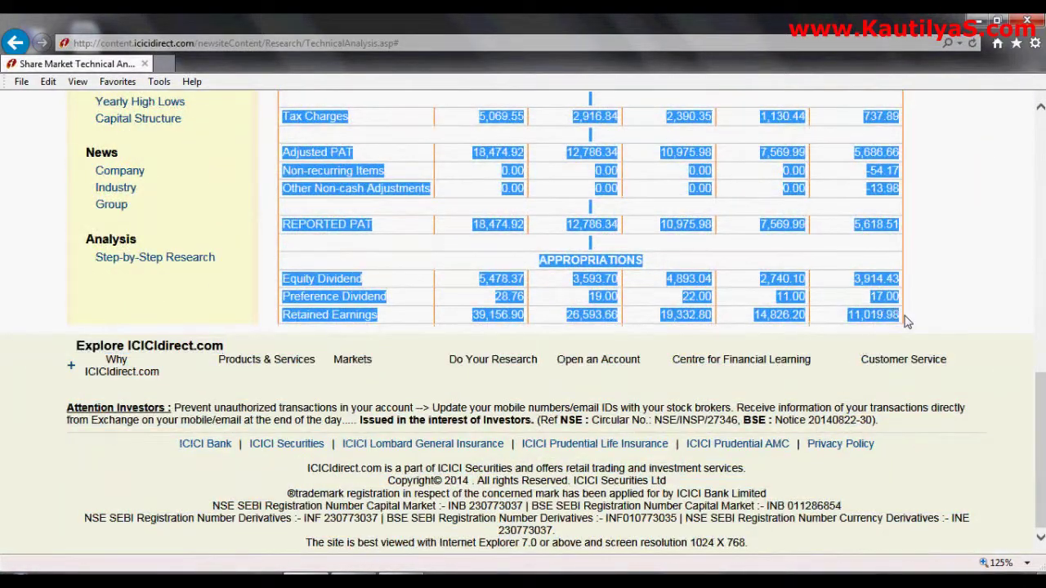
right_click(480, 157)
click(523, 188)
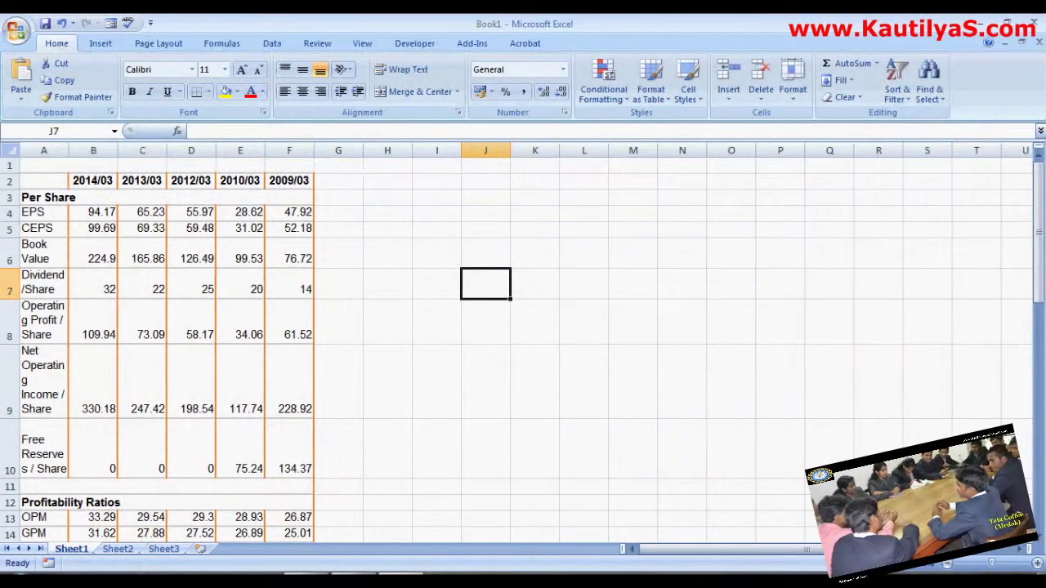
Paste the Profit and Loss table at Sheet2 A1, AutoFit all columns, and return to the browser
click(117, 549)
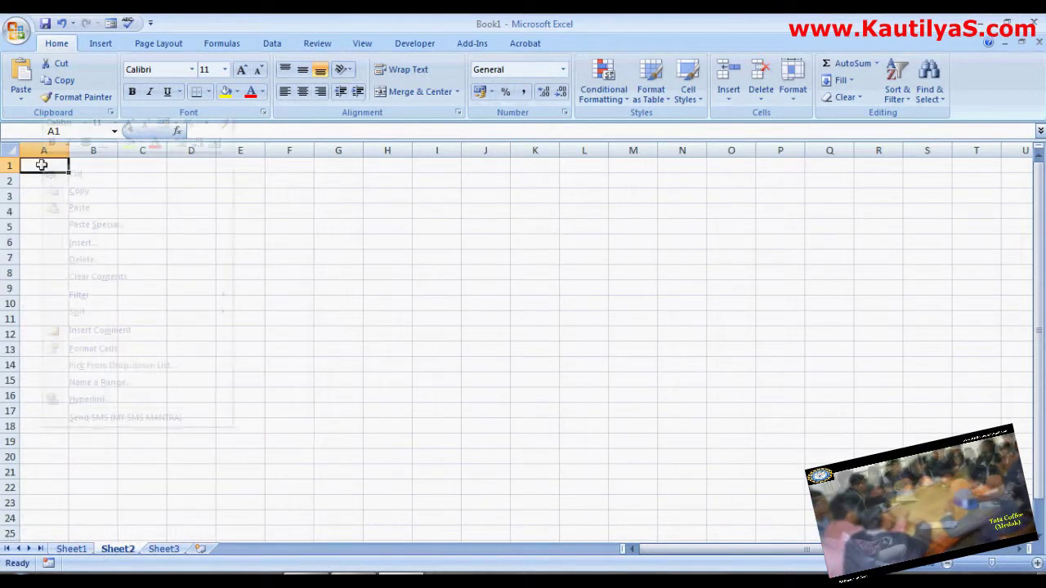
right_click(41, 165)
click(90, 206)
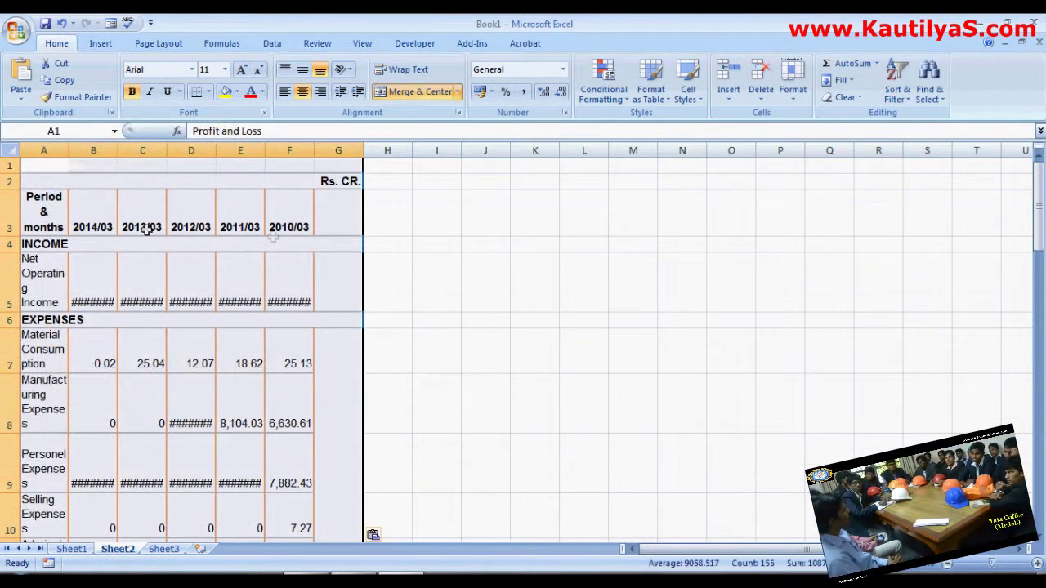
click(10, 150)
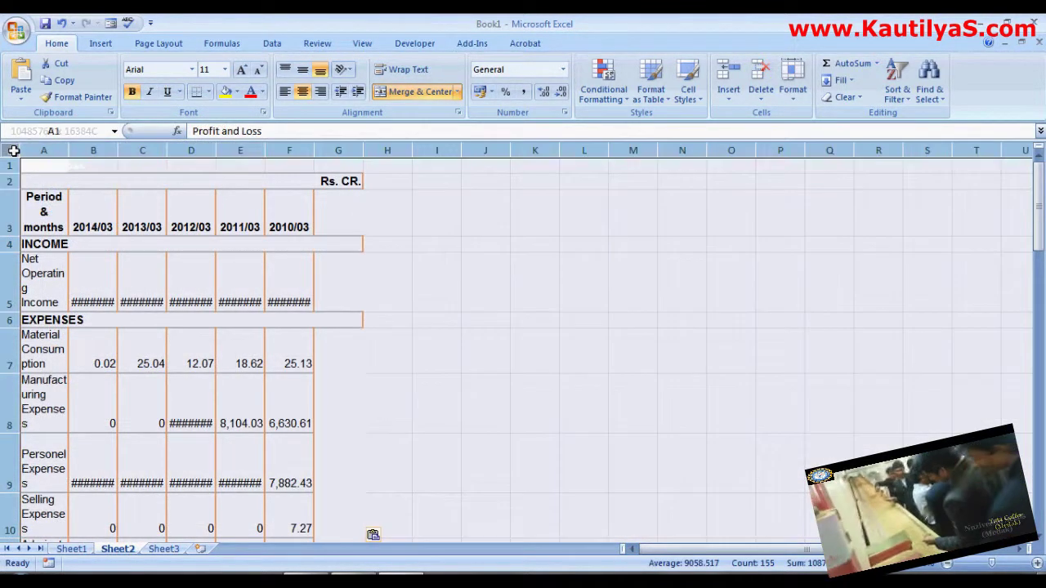
double_click(67, 152)
click(472, 285)
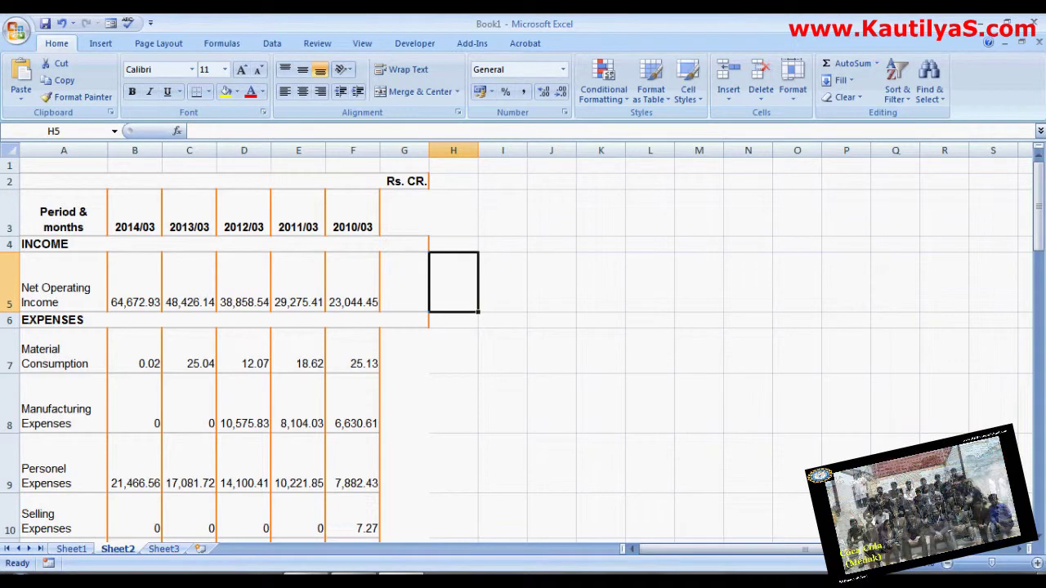
key(alt+Tab)
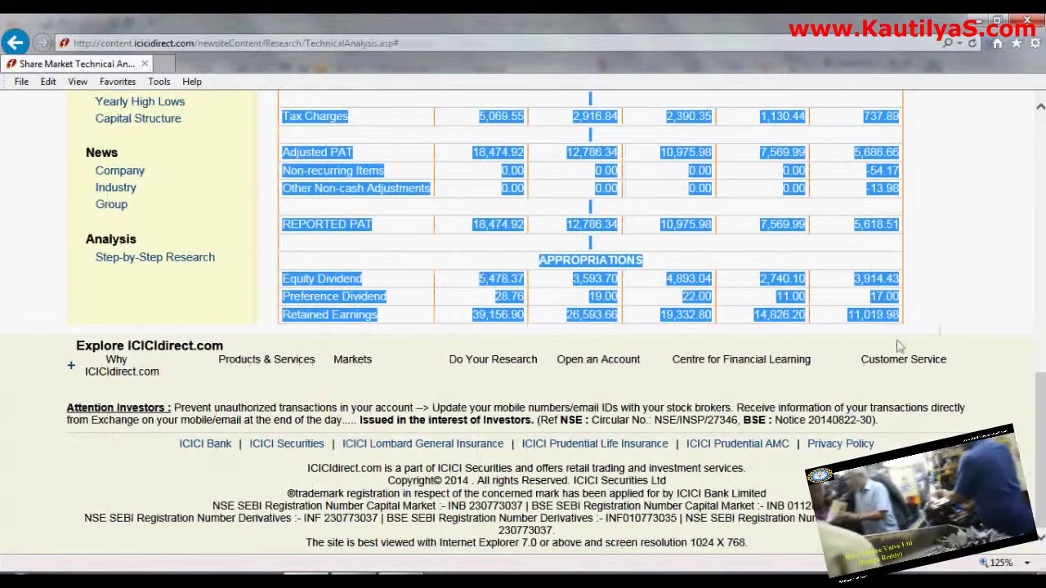
Deselect the Profit and Loss table and open TCS's Technical Chart
click(970, 305)
scroll(953, 299, up, 8)
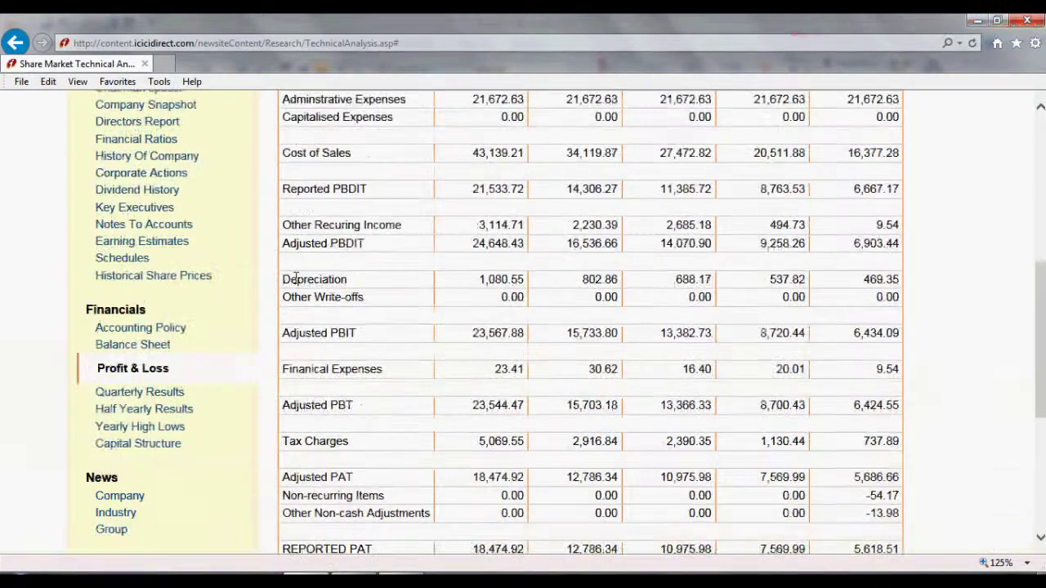
scroll(294, 282, up, 2)
scroll(306, 283, down, 5)
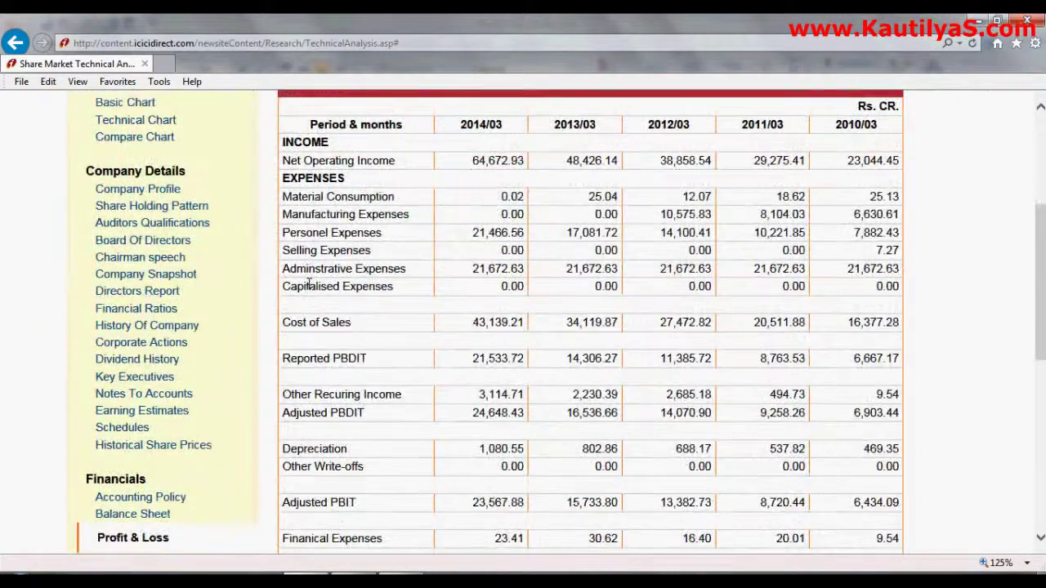
click(118, 186)
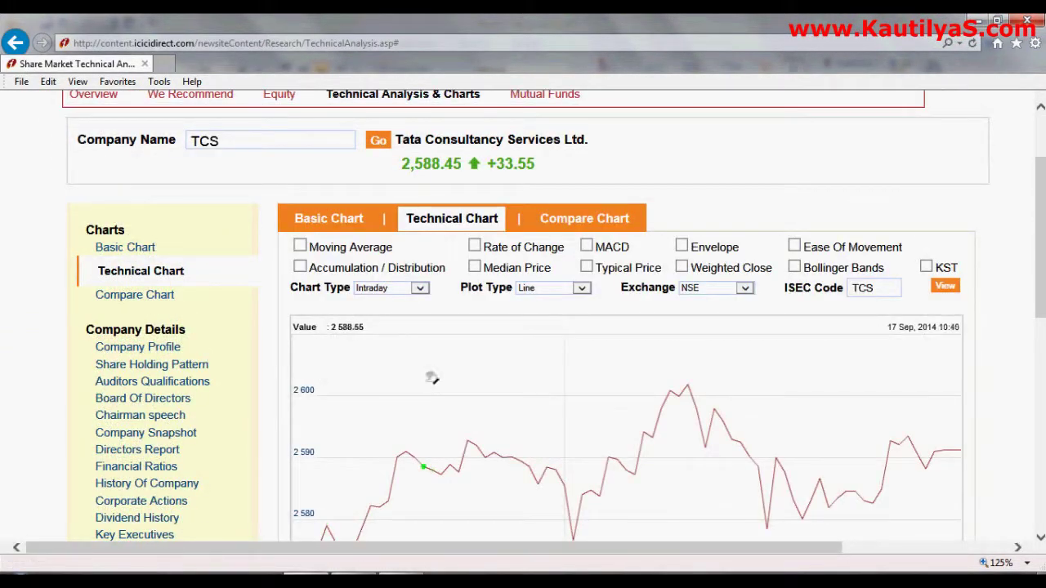
Add a green 12-period Rate of Change panel and review the 17 Sep 2014 price, RoC and volume charts
scroll(504, 351, down, 3)
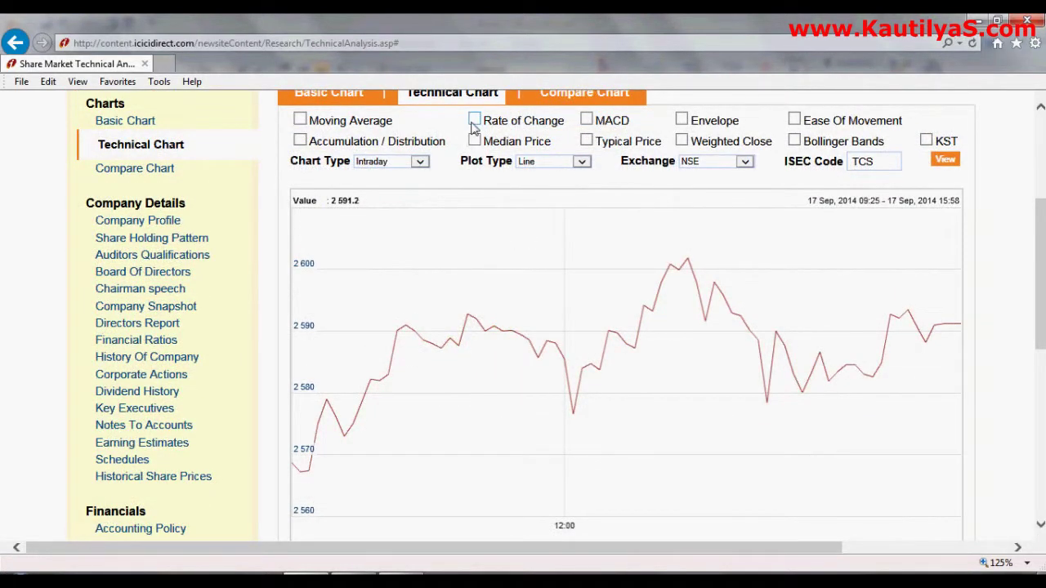
click(474, 120)
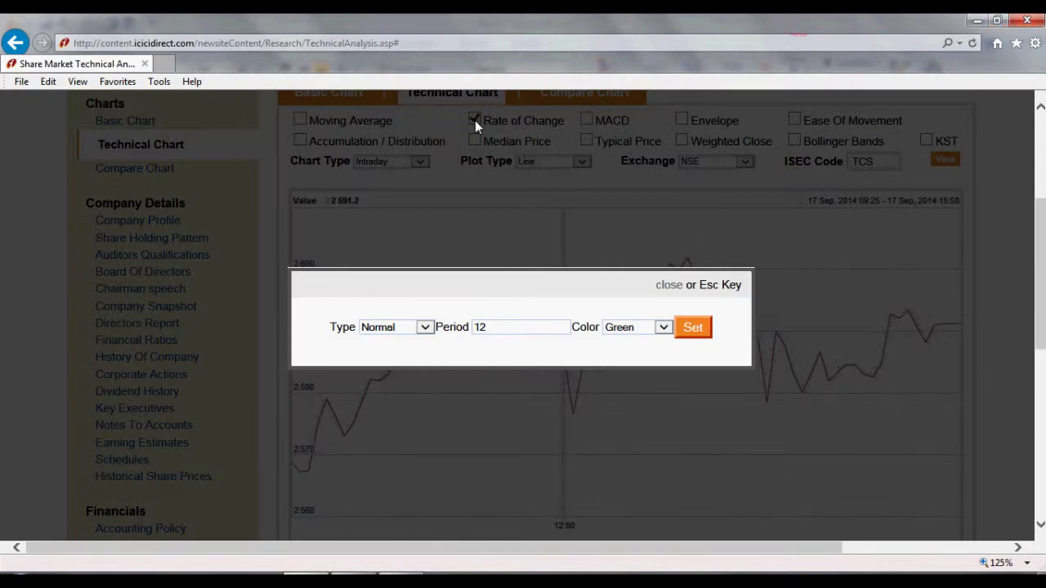
click(693, 329)
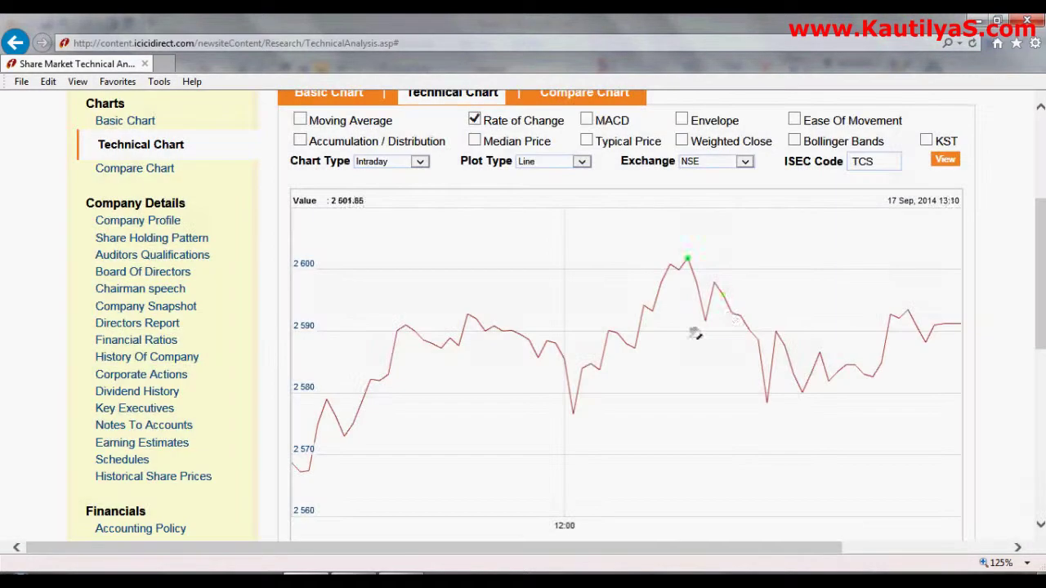
click(945, 160)
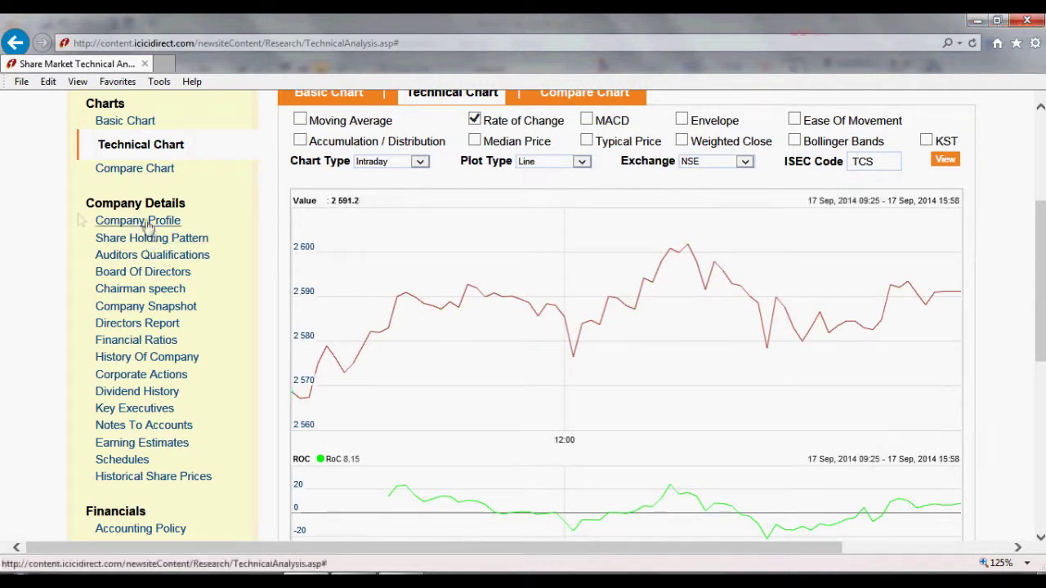
scroll(245, 241, up, 3)
scroll(241, 243, down, 2)
scroll(241, 243, down, 3)
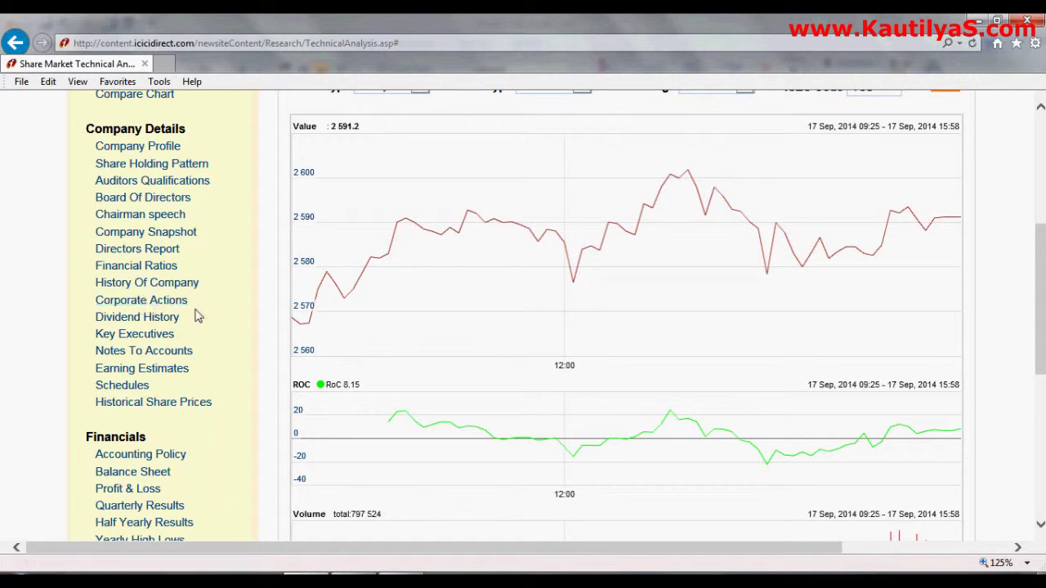
scroll(204, 318, down, 2)
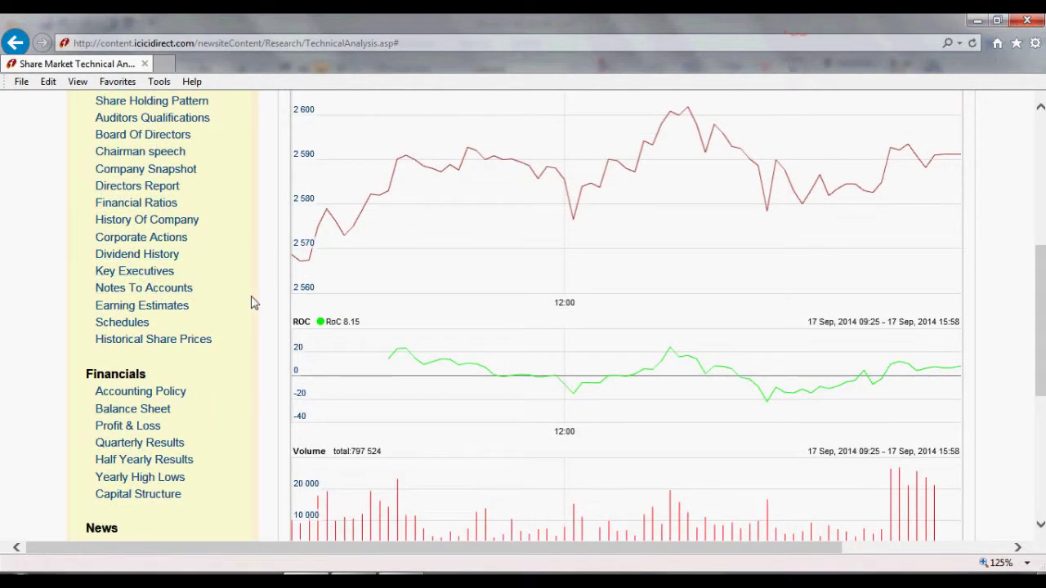
scroll(241, 300, down, 2)
scroll(237, 294, down, 2)
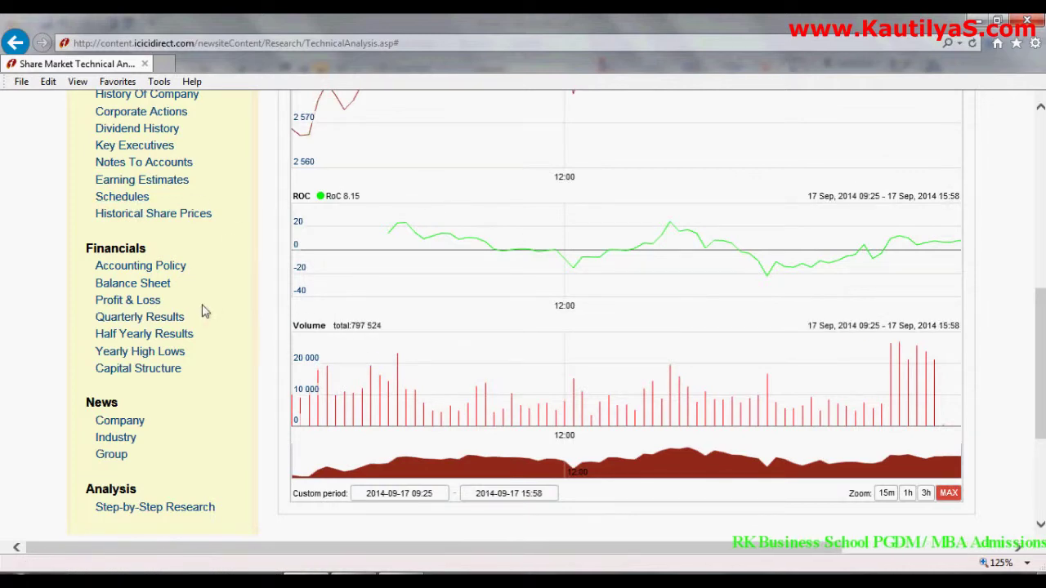
scroll(205, 311, down, 4)
scroll(204, 310, down, 3)
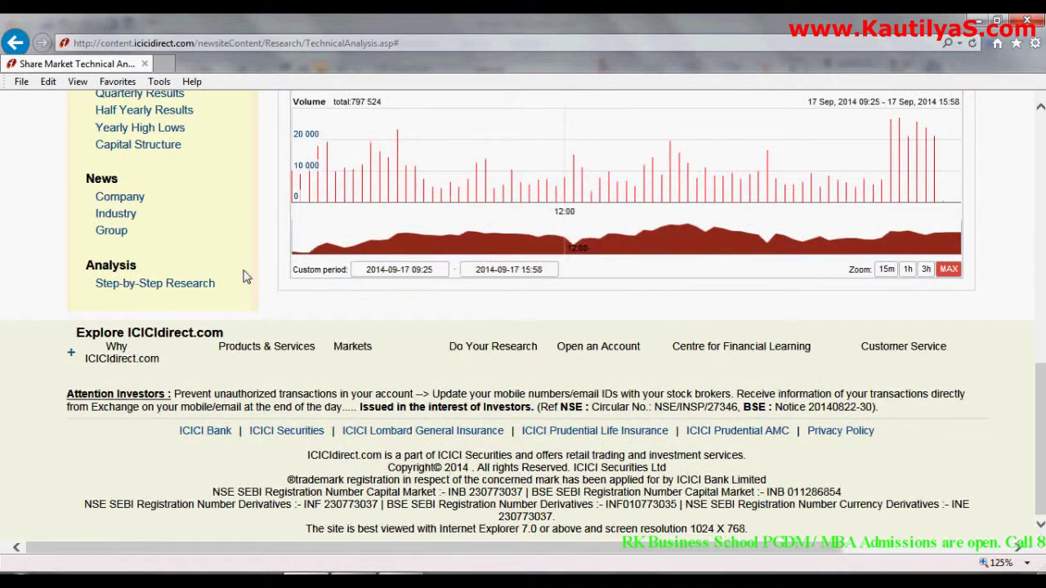
Open TCS's Step-by-Step Research and expand the 'How to research a stock' overview
click(126, 285)
scroll(255, 305, down, 2)
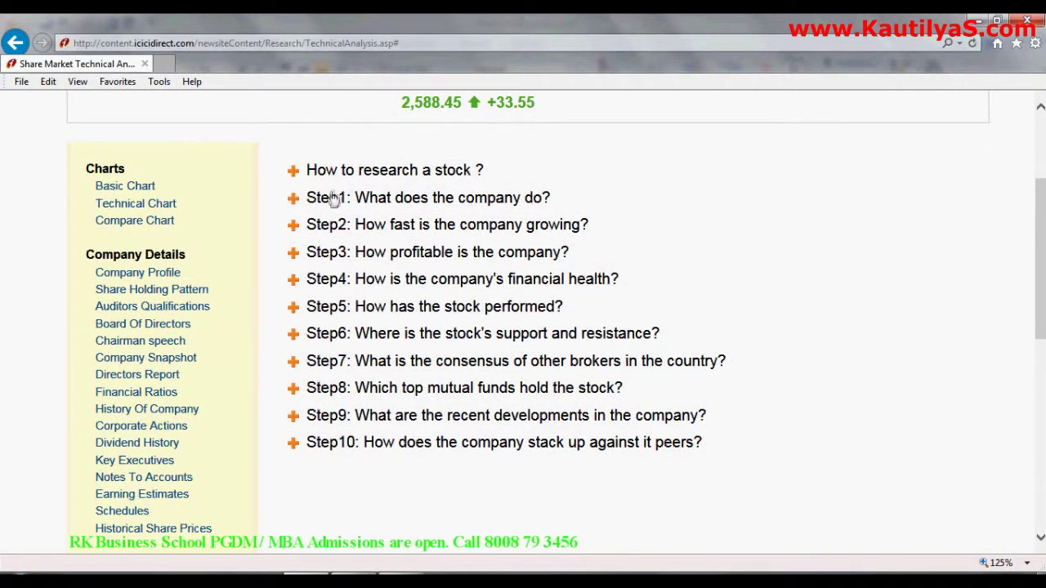
click(428, 173)
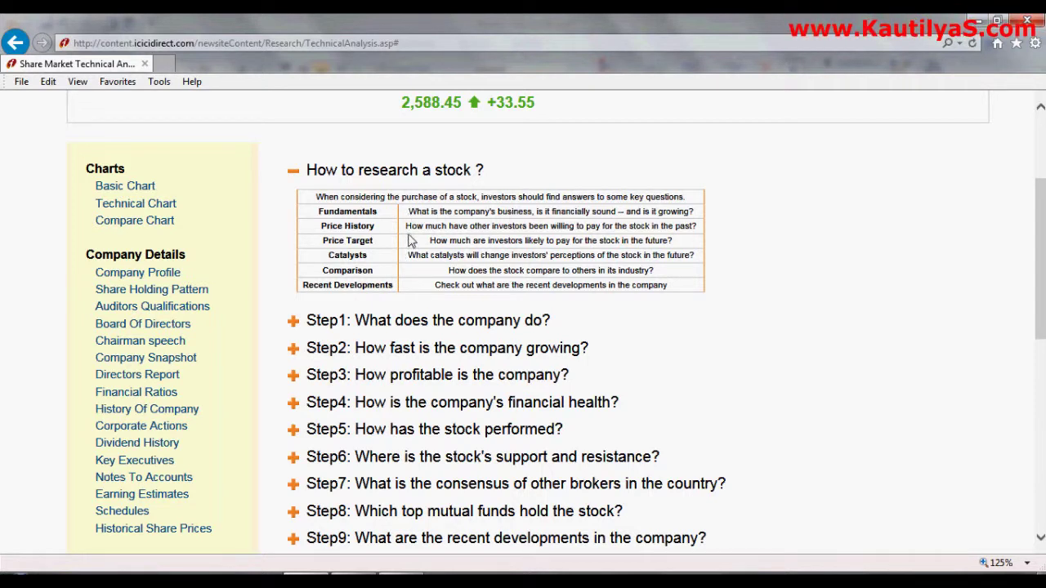
Expand Step1 on the business and Step2's 2010/03–2014/03 sales and profit-after-tax growth table
scroll(425, 240, down, 3)
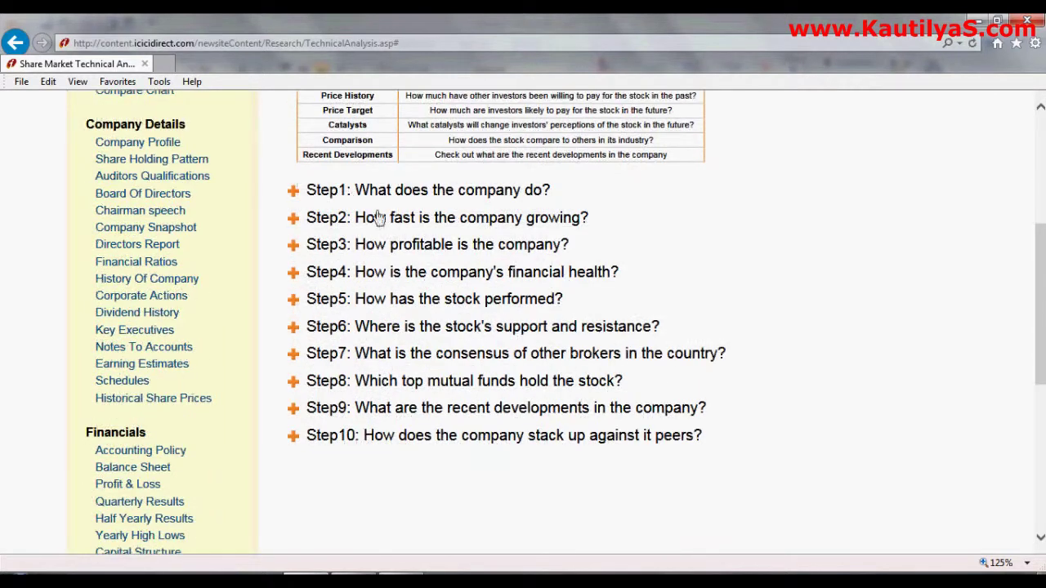
click(426, 193)
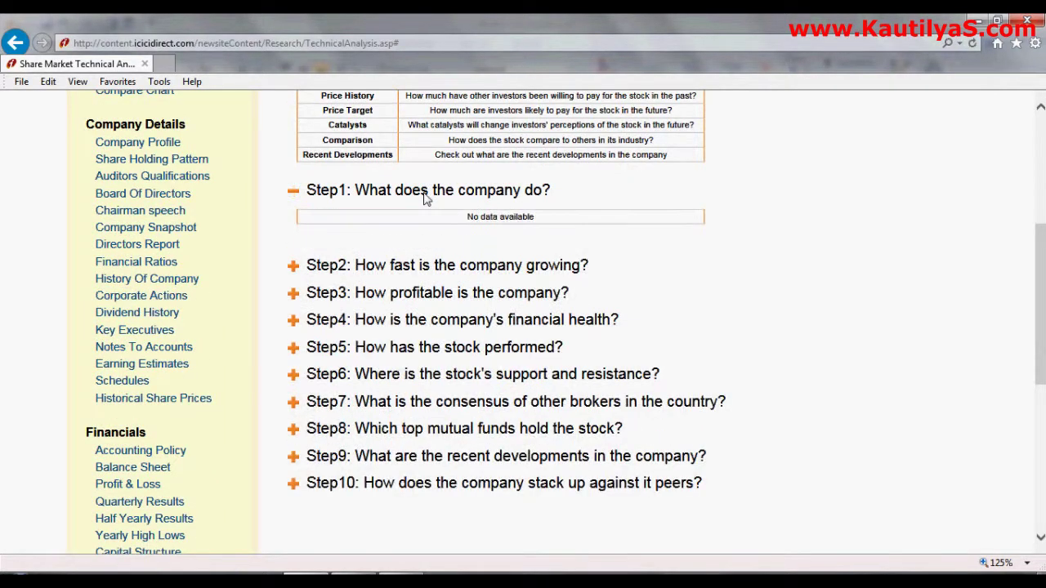
click(419, 270)
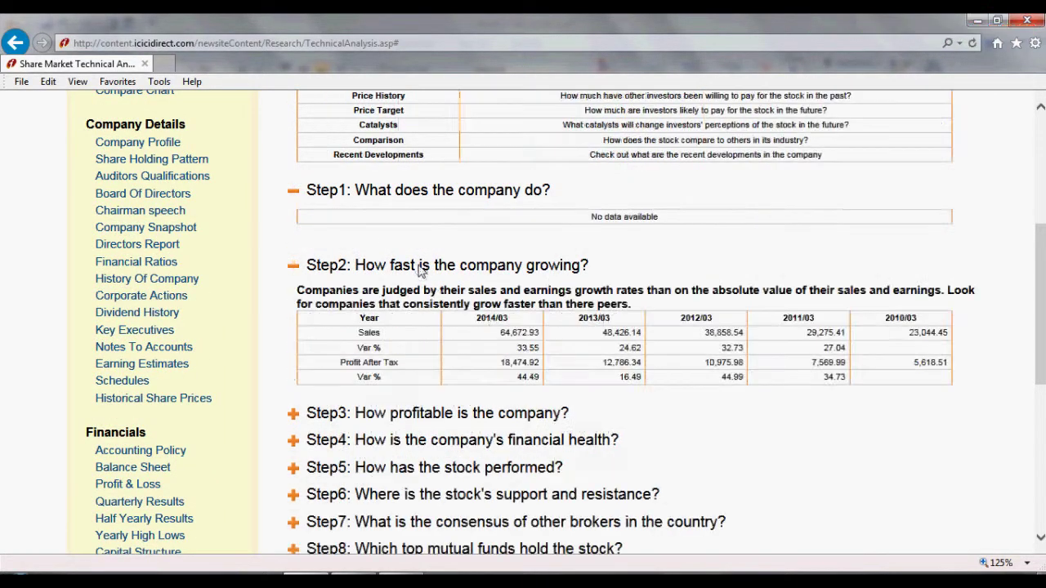
scroll(421, 269, down, 3)
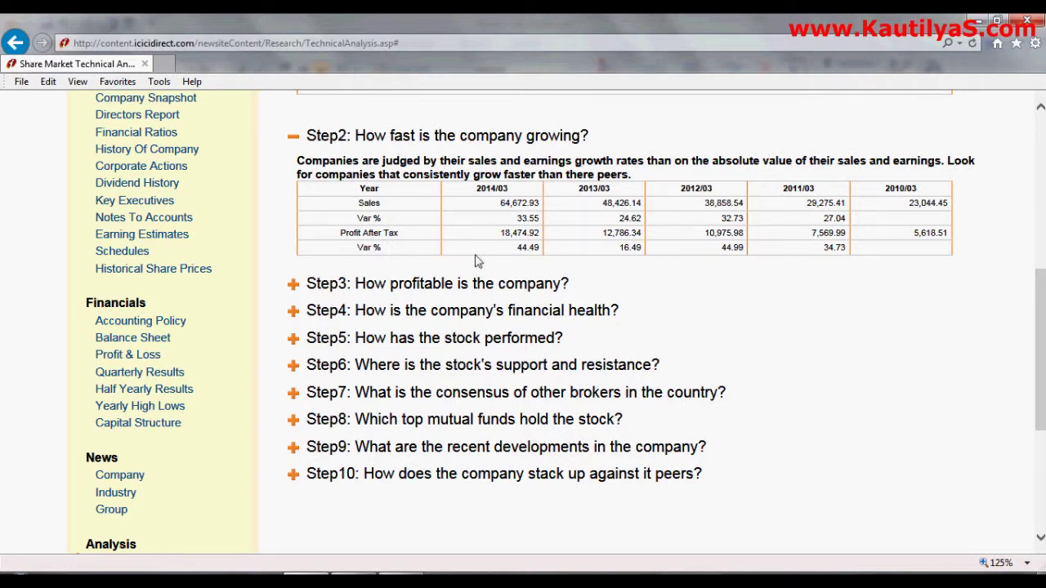
scroll(478, 261, down, 1)
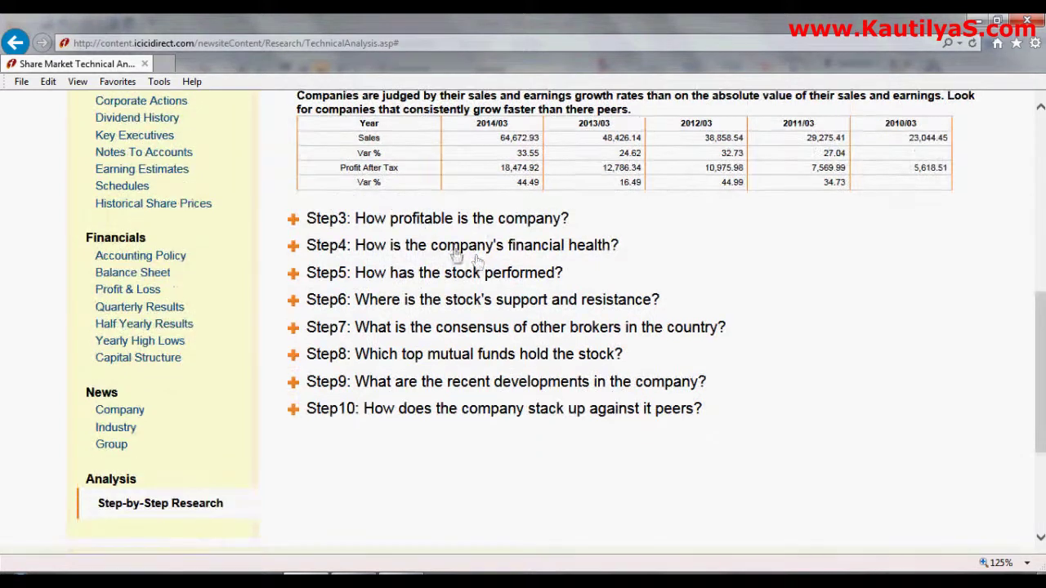
Expand Step3 'How profitable is the company?' and Step10 comparing TCS with peers, then return to the top
click(434, 228)
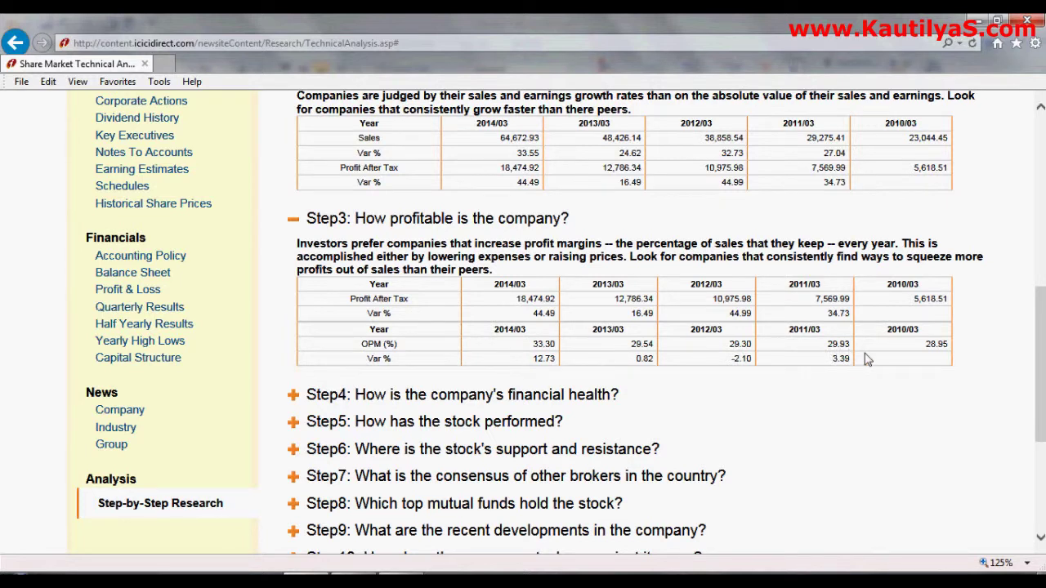
scroll(868, 360, down, 3)
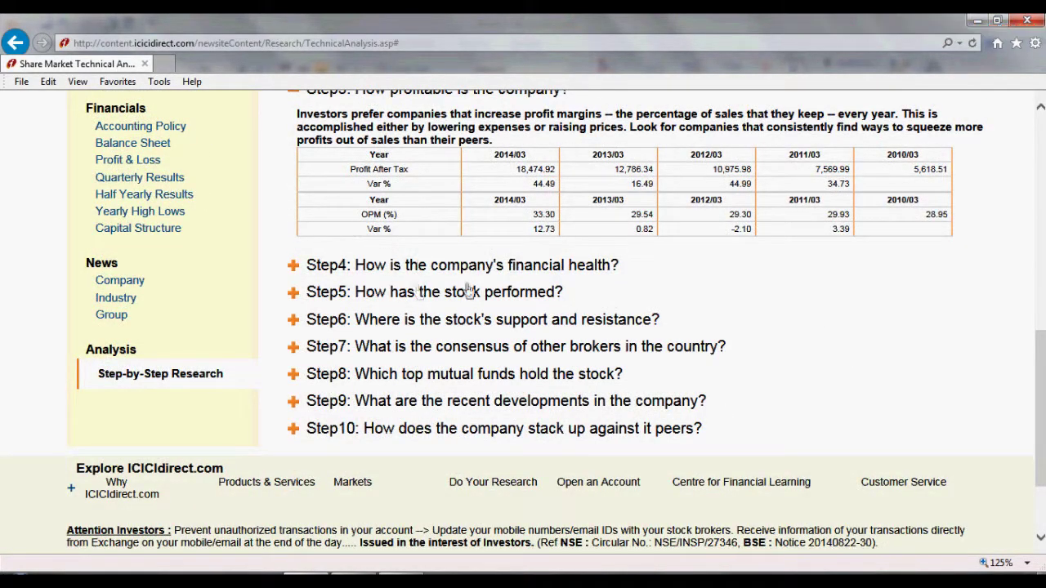
click(387, 434)
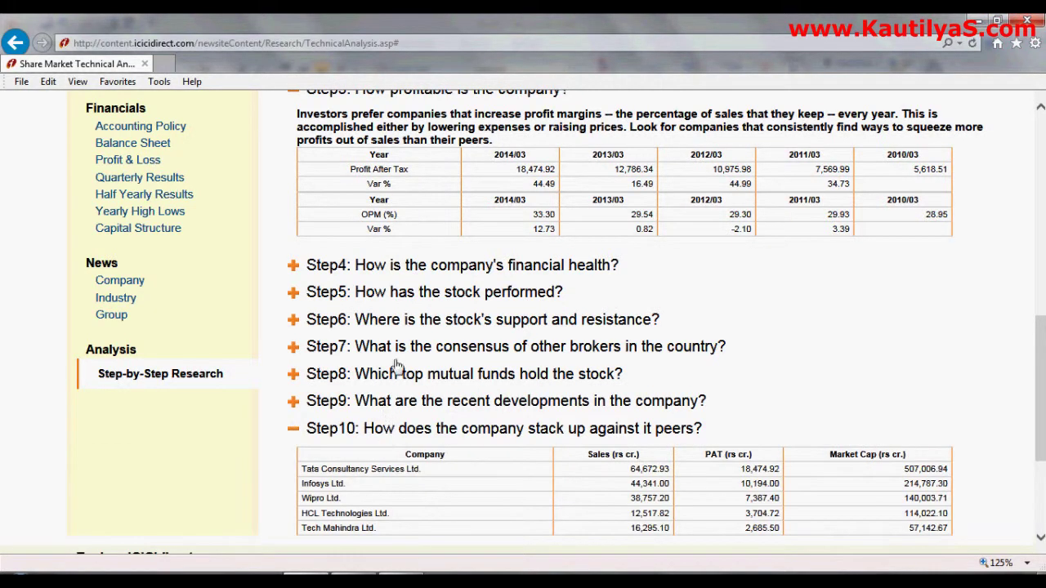
scroll(395, 366, down, 5)
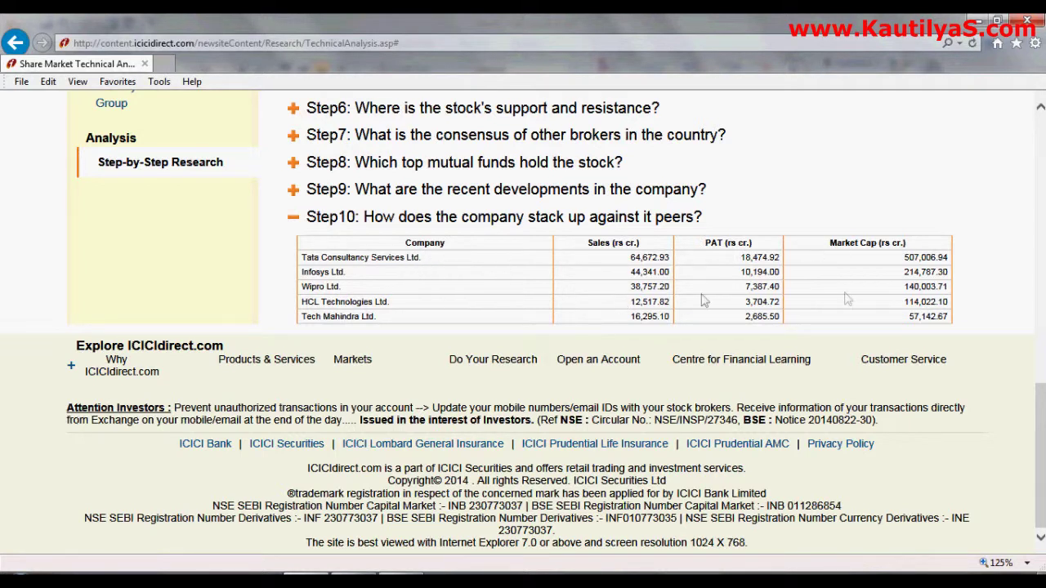
scroll(408, 229, up, 15)
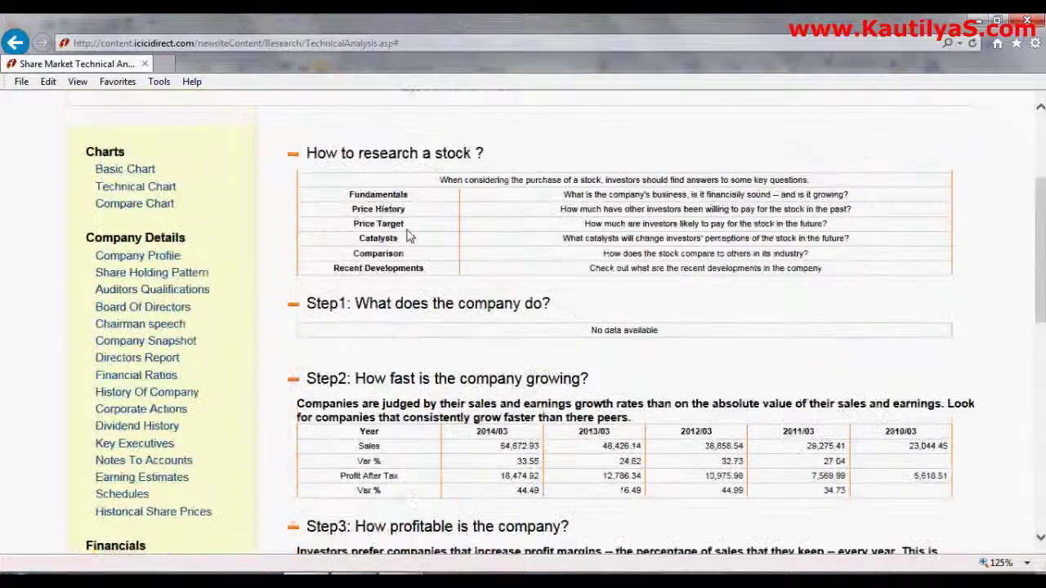